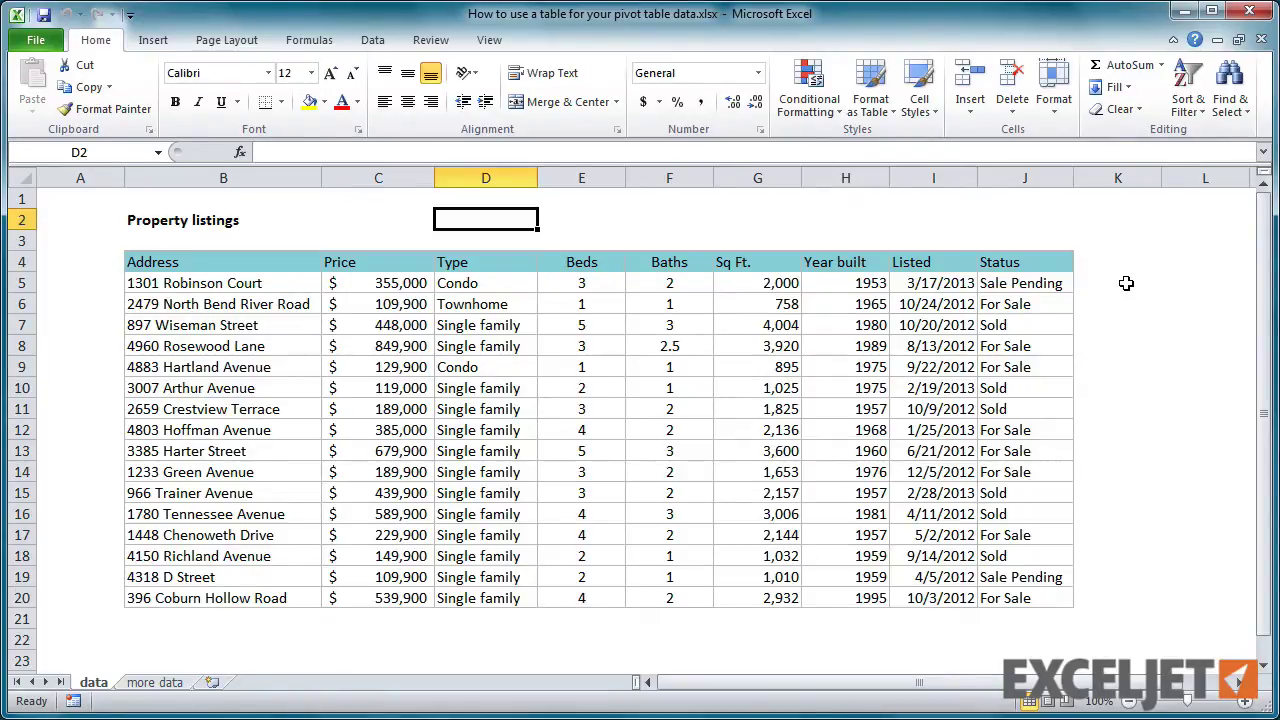
# Create a PivotTable from the listings on a new sheet, counting Address by Status.
pyautogui.click(513, 345)
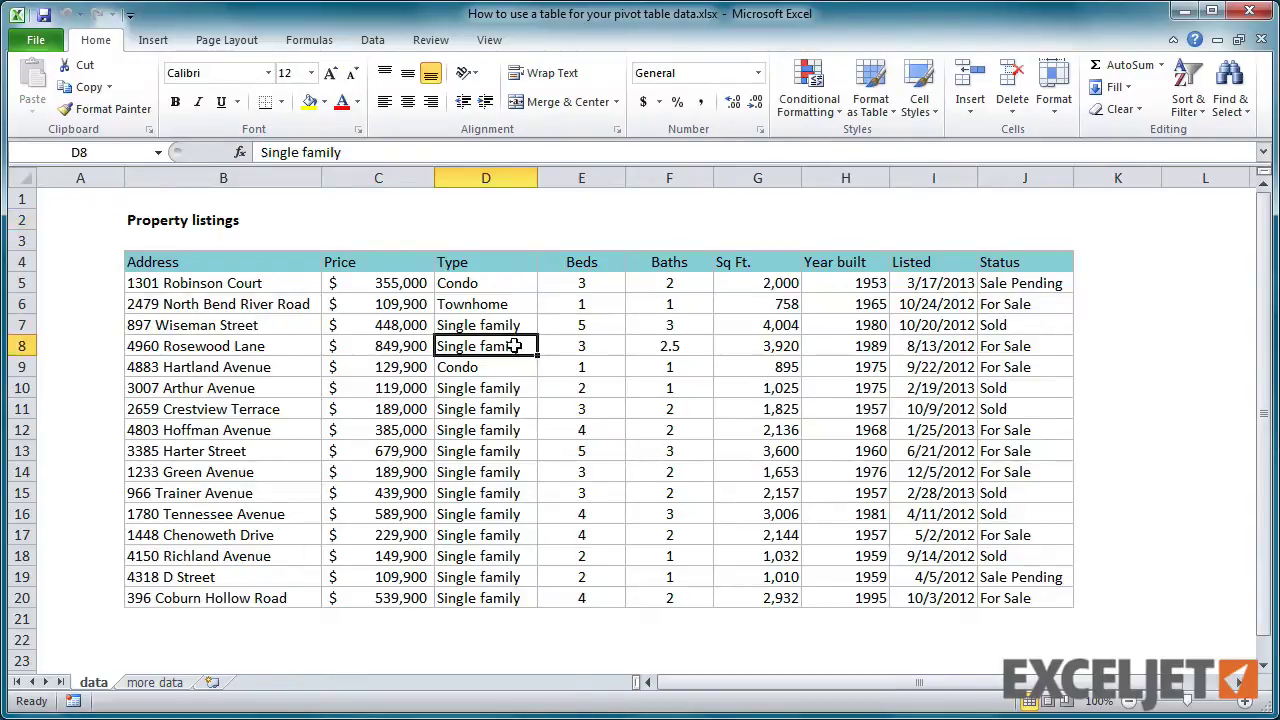
pyautogui.click(153, 40)
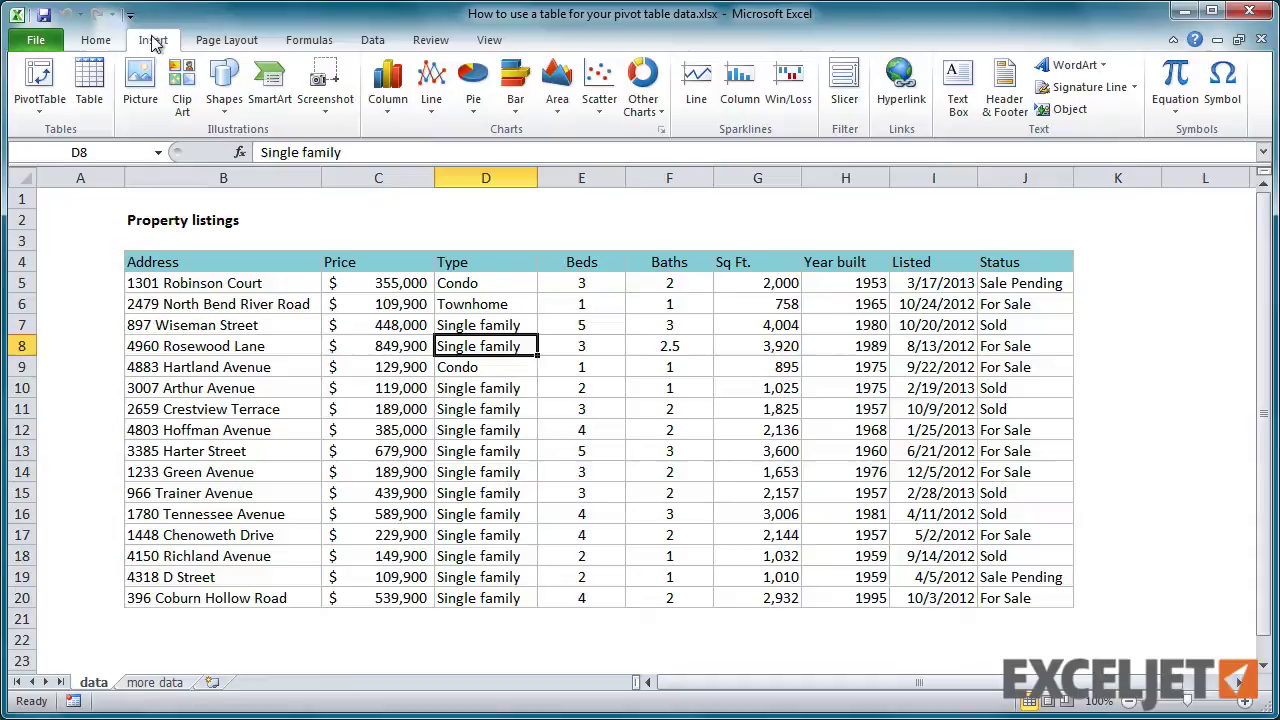
pyautogui.click(40, 80)
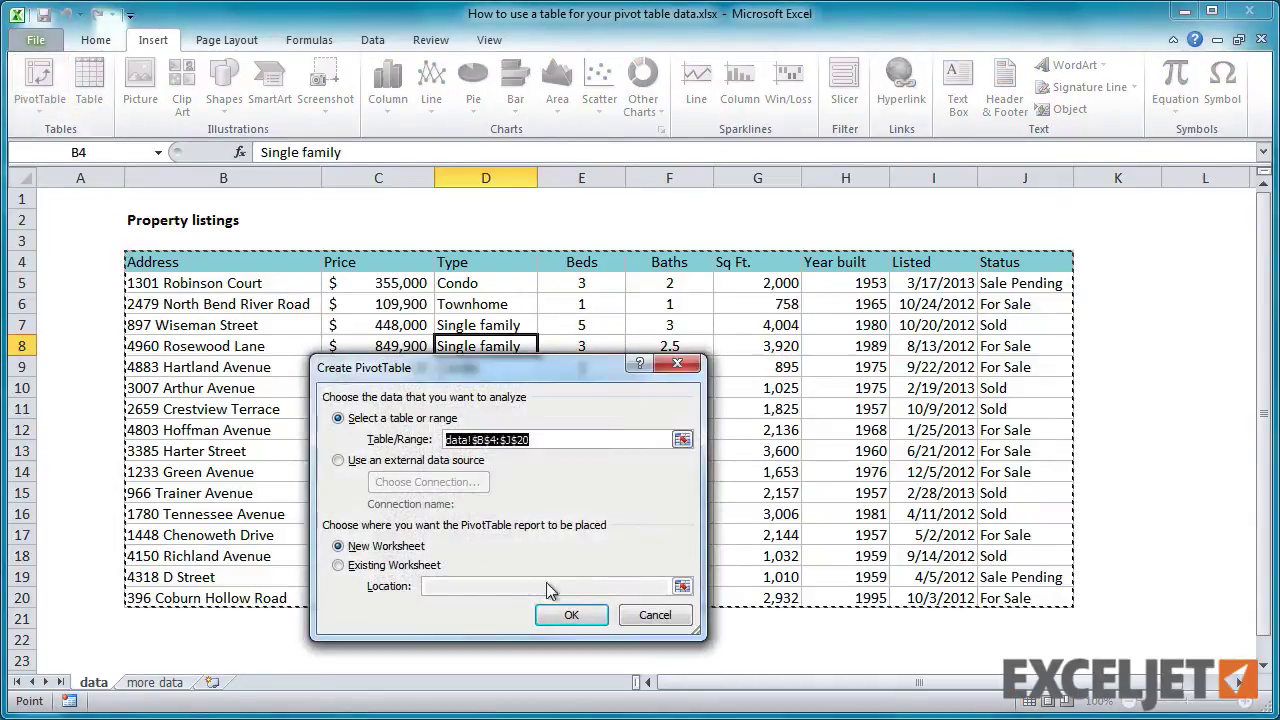
pyautogui.click(571, 615)
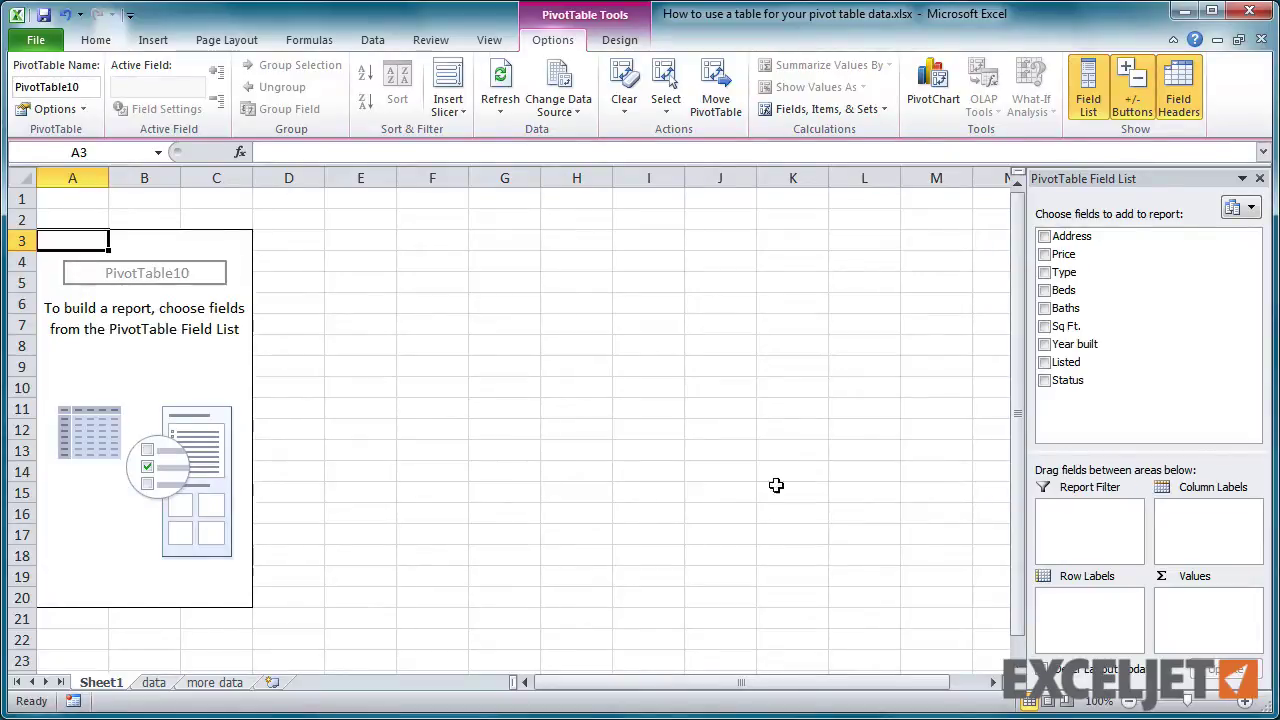
pyautogui.moveTo(1068, 238); pyautogui.dragTo(1198, 598)
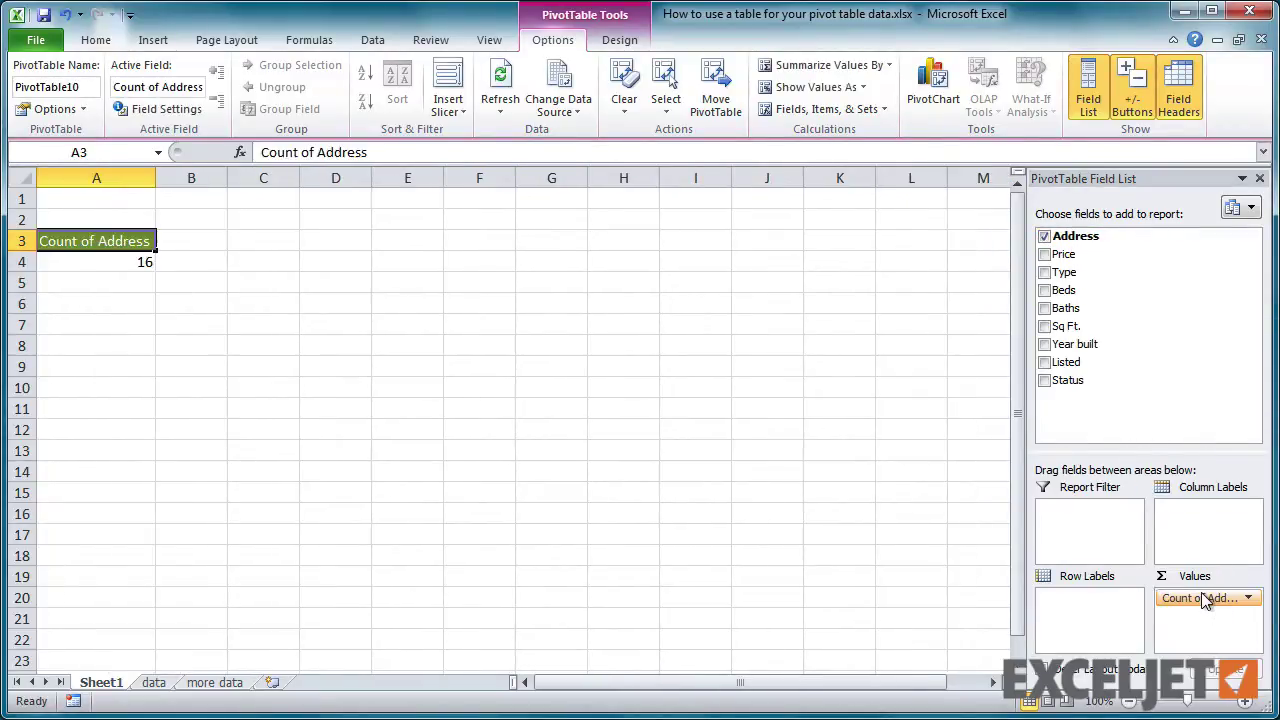
pyautogui.click(1044, 381)
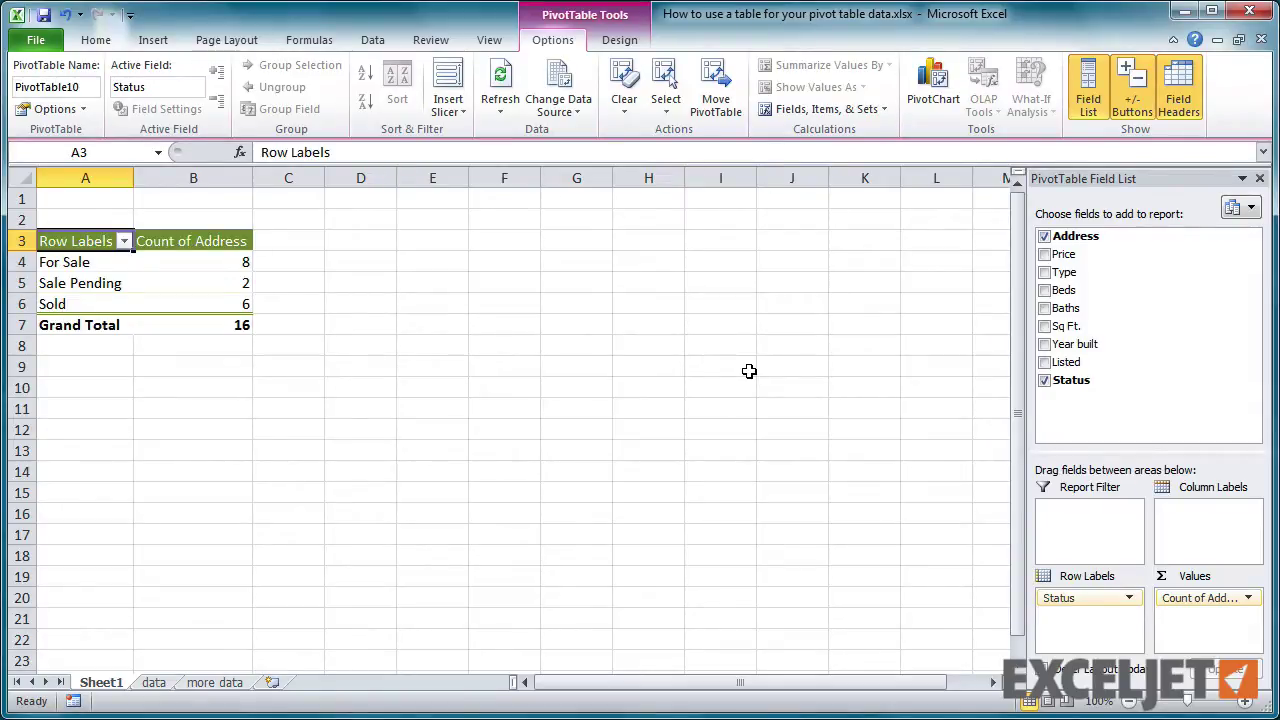
# Copy the ten extra rows from 'more data' and paste them at B21 of the data sheet.
pyautogui.click(214, 682)
pyautogui.moveTo(251, 283); pyautogui.dragTo(980, 470)
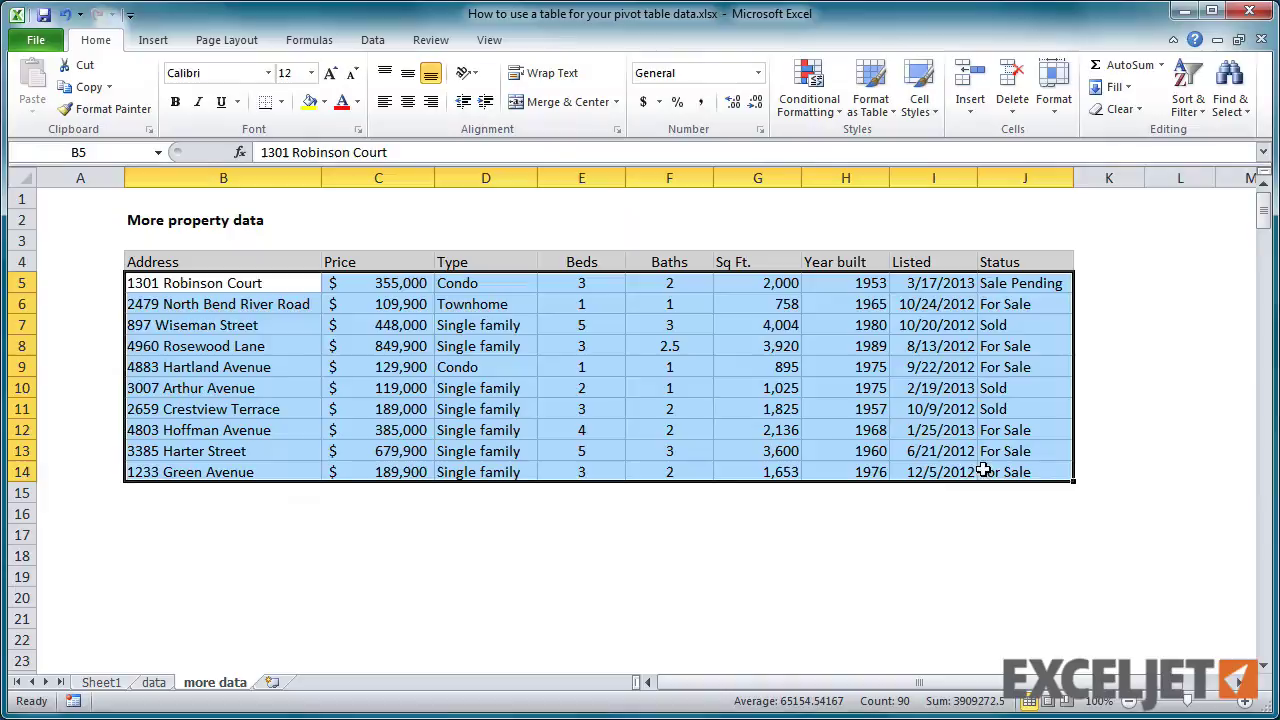
pyautogui.hotkey('ctrl', 'c')
pyautogui.click(152, 682)
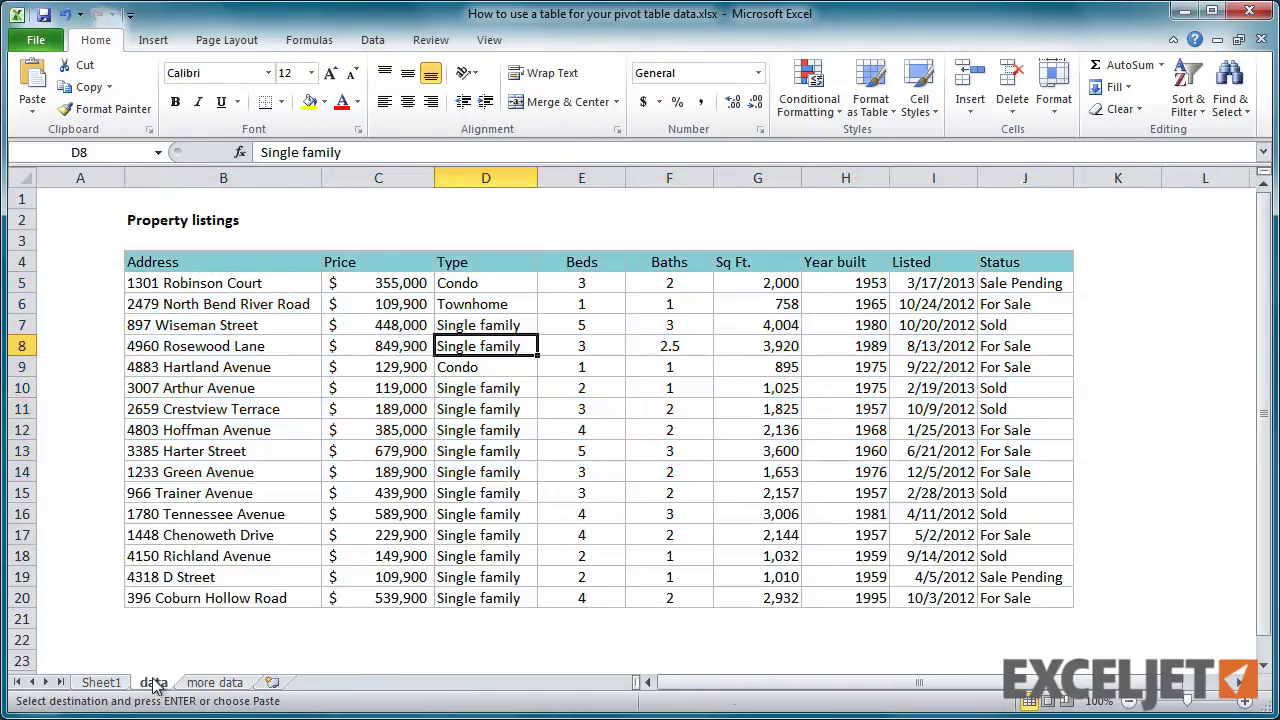
pyautogui.click(168, 619)
pyautogui.hotkey('ctrl', 'v')
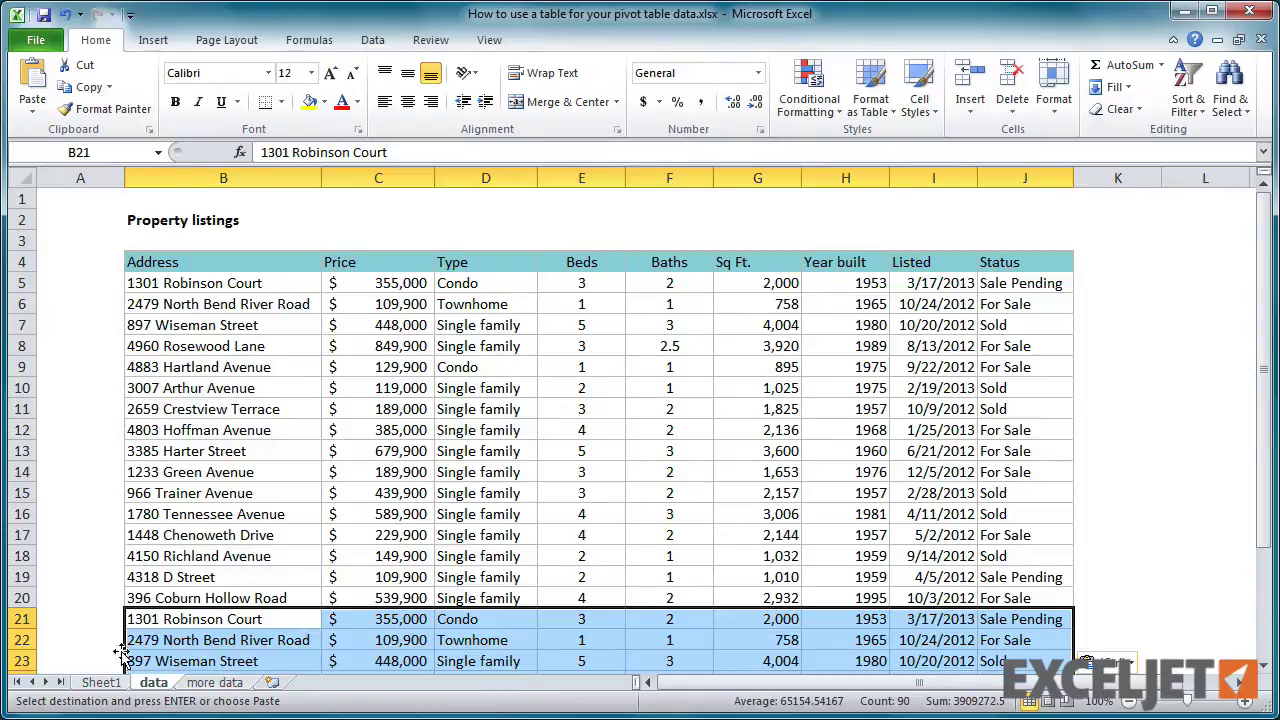
# Refresh the PivotTable on Sheet1, which still totals 16.
pyautogui.click(108, 684)
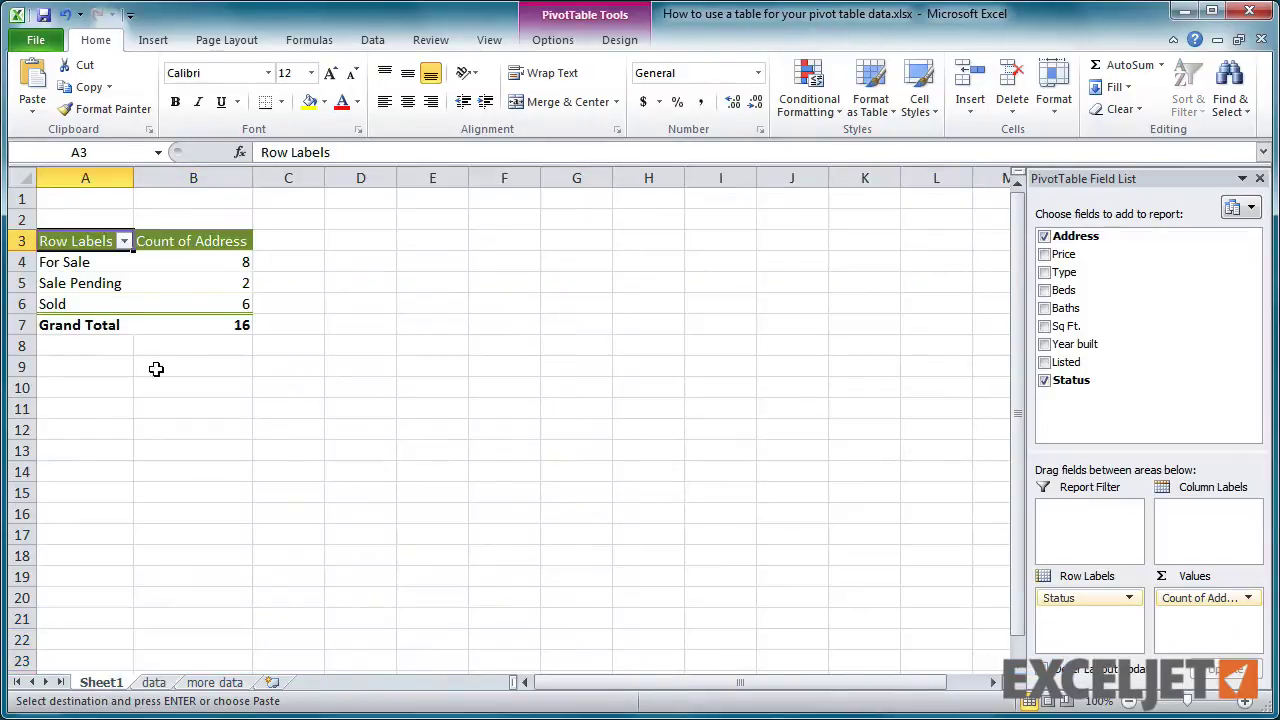
pyautogui.rightClick(155, 303)
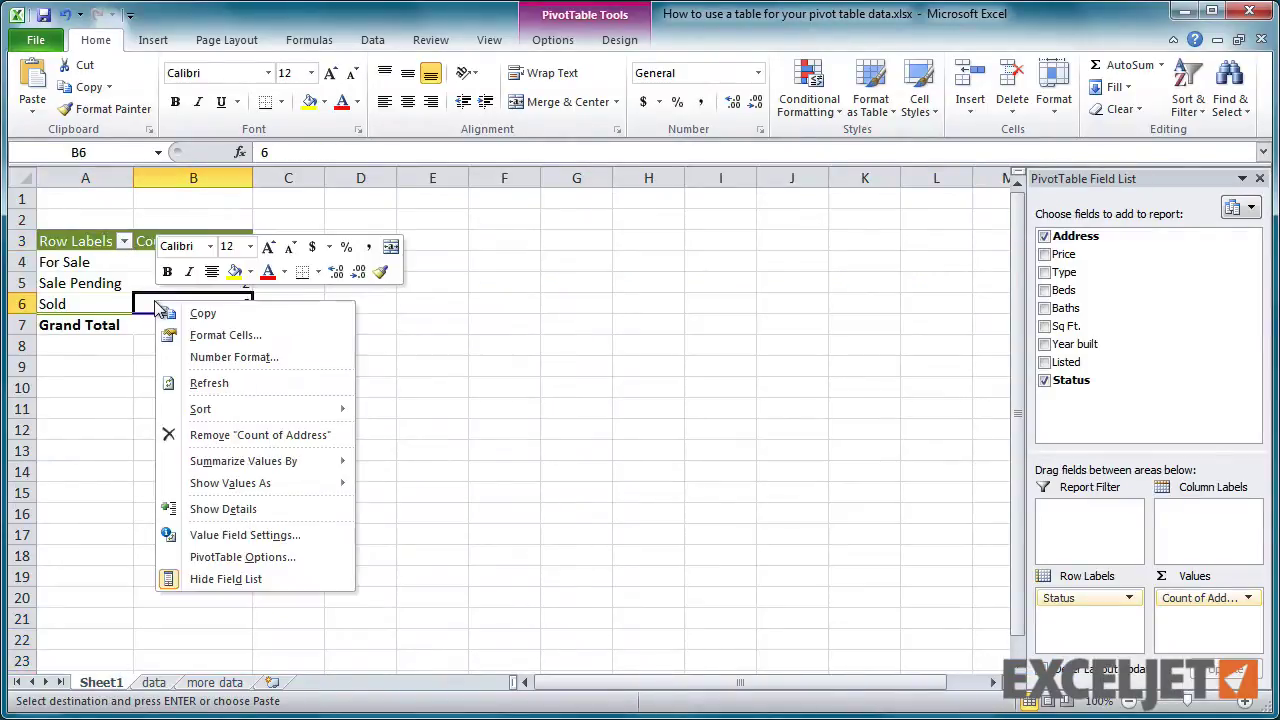
pyautogui.click(229, 386)
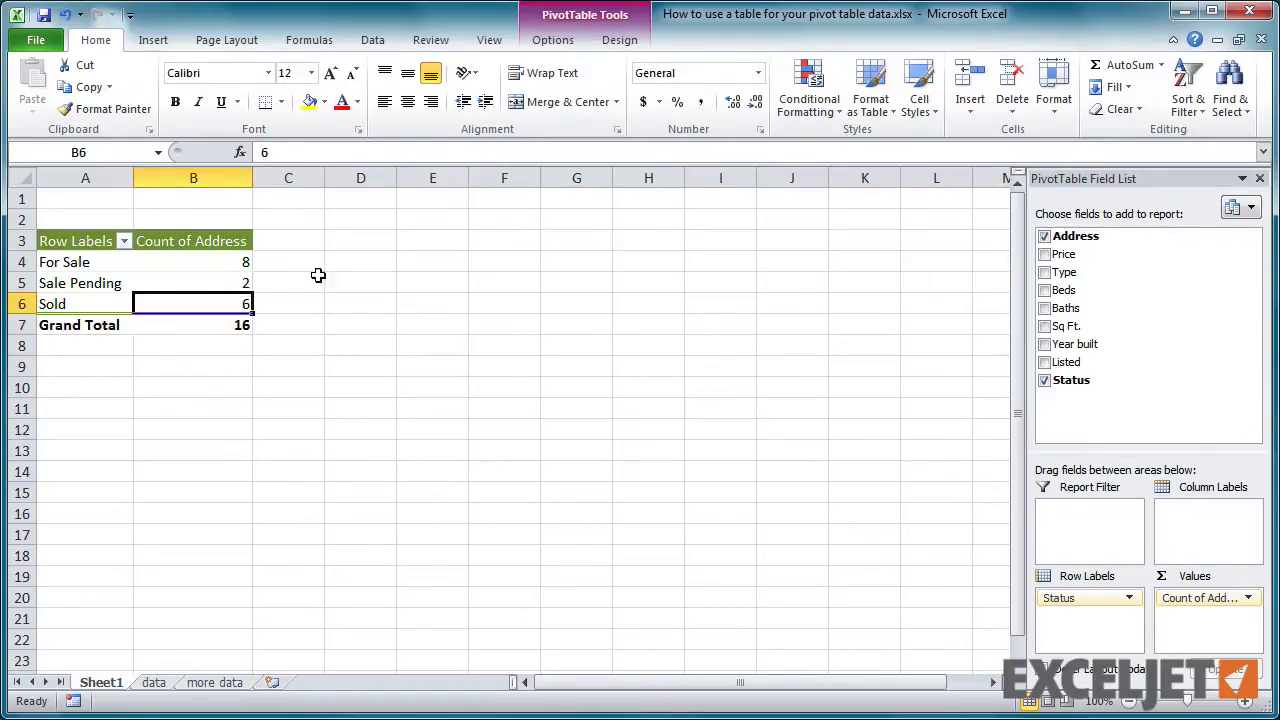
# Change the PivotTable's source to data!$B$4:$J$30, giving For Sale 14, Sale Pending 3, Sold 9.
pyautogui.click(550, 40)
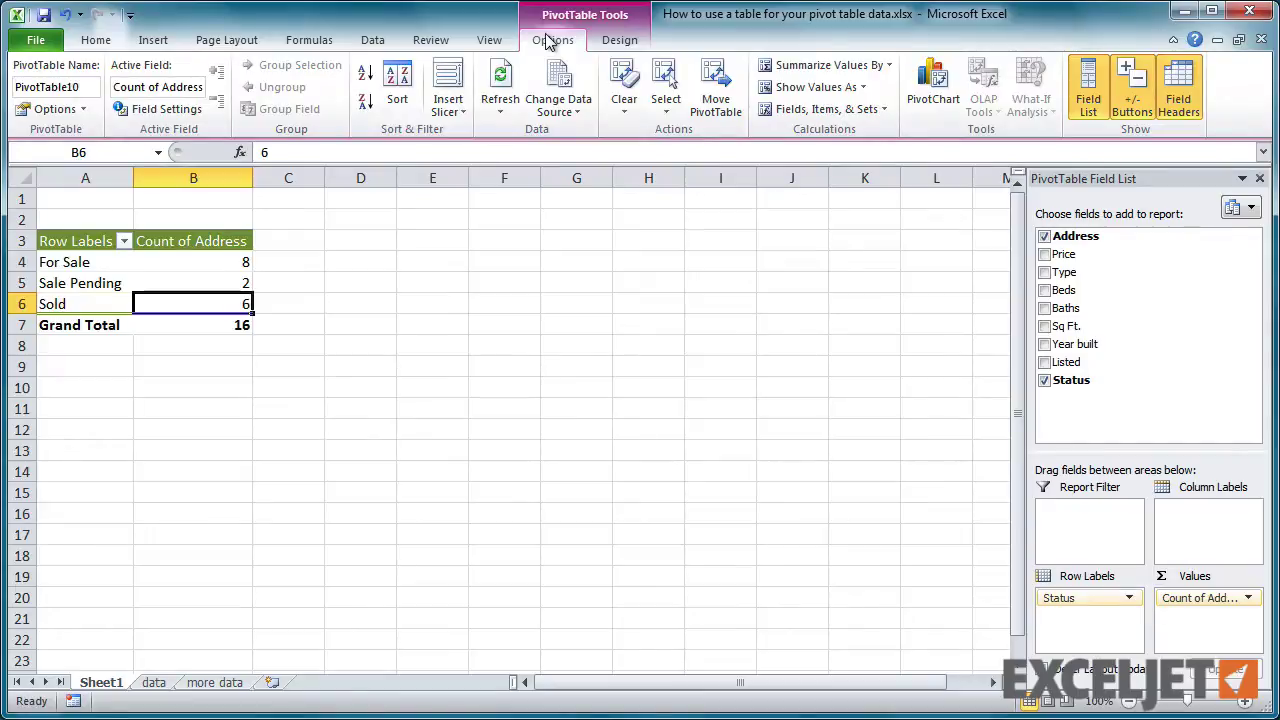
pyautogui.click(554, 86)
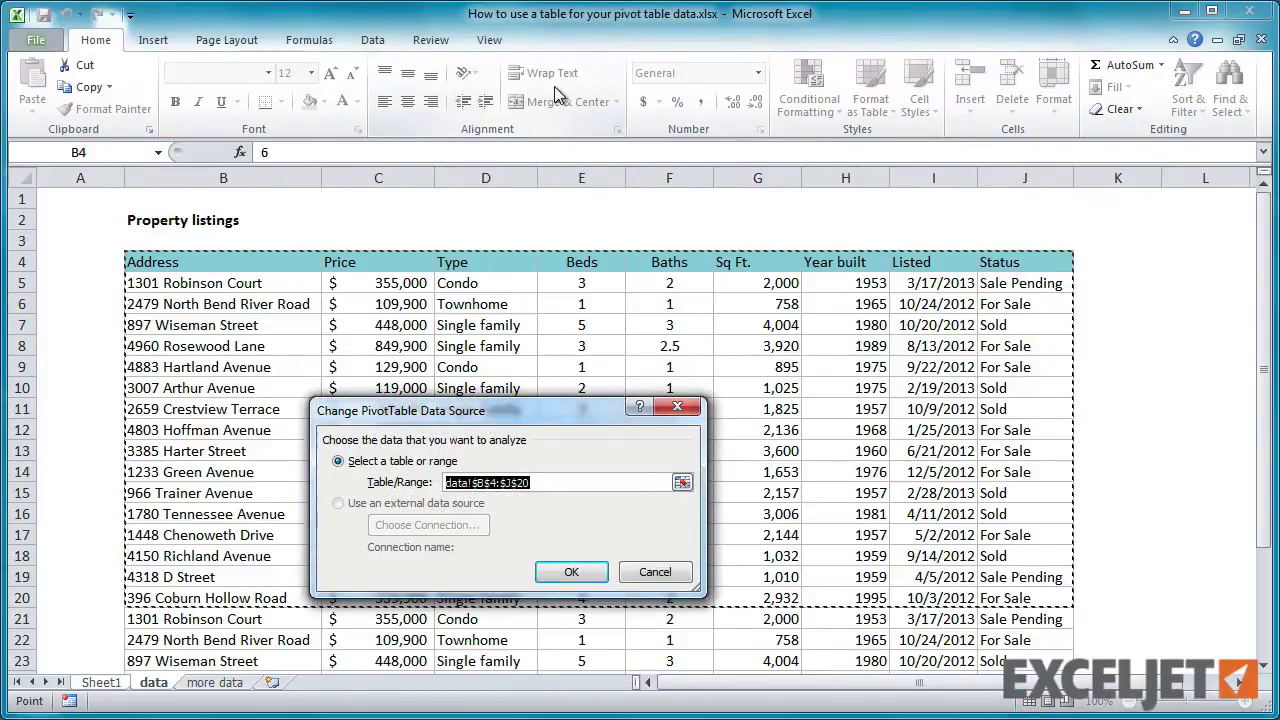
pyautogui.click(682, 482)
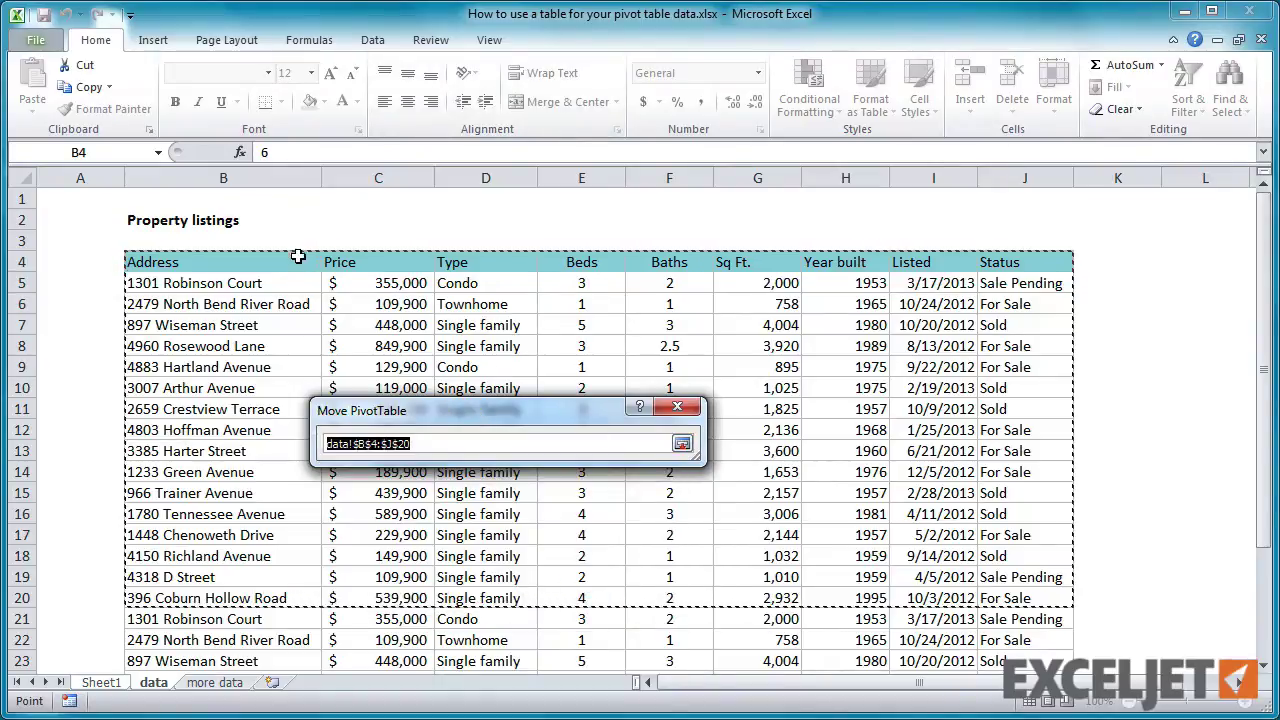
pyautogui.moveTo(296, 258); pyautogui.dragTo(1008, 648)
pyautogui.press('Return')
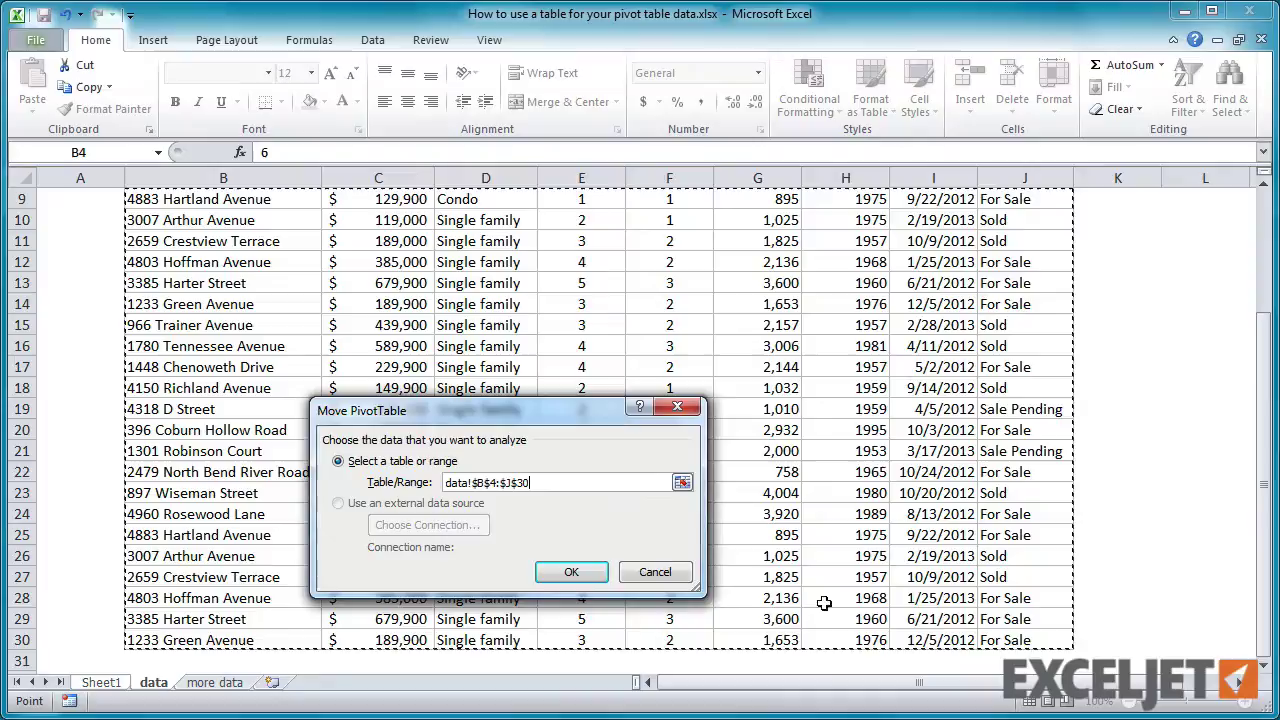
pyautogui.click(571, 572)
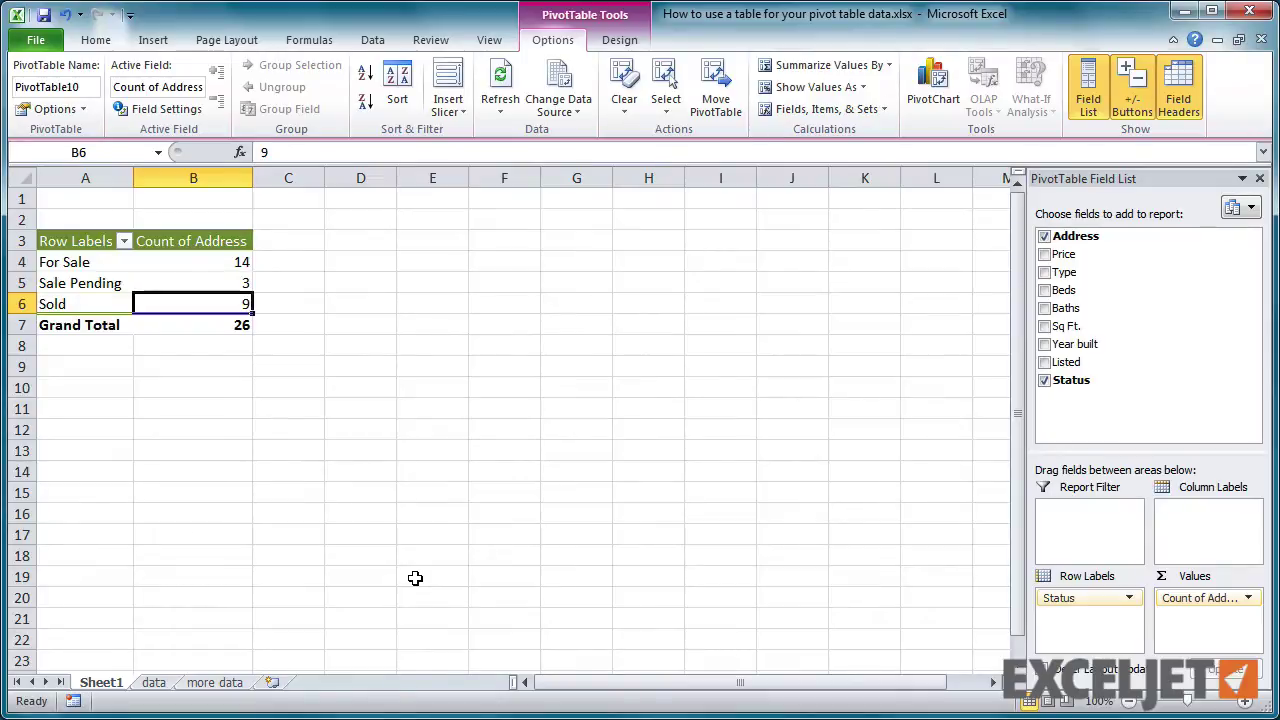
# Delete the PivotTable sheet.
pyautogui.rightClick(102, 684)
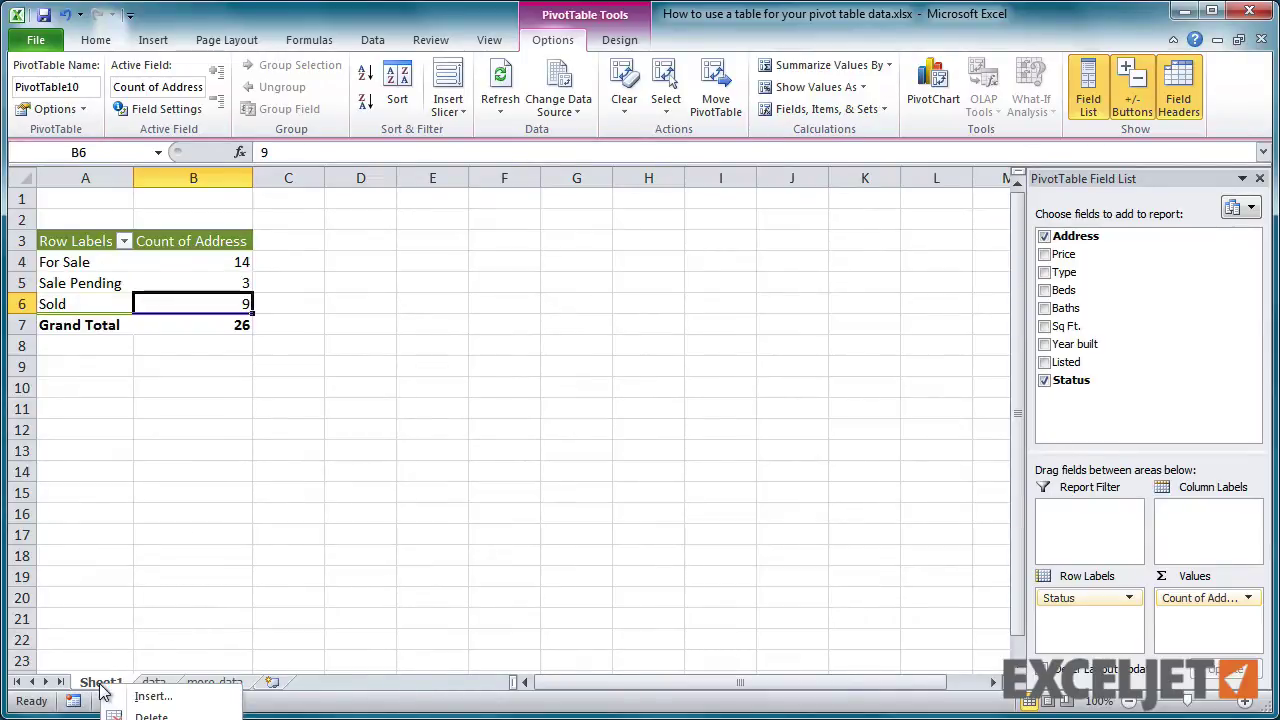
pyautogui.click(150, 715)
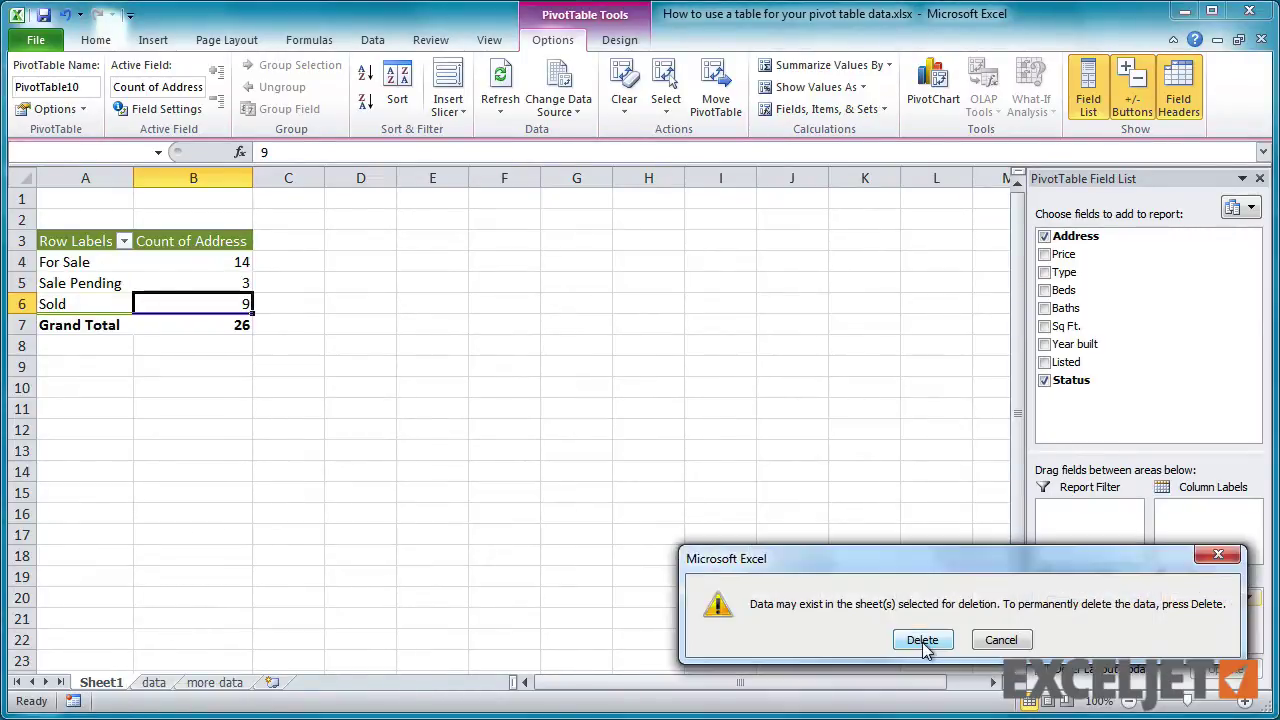
pyautogui.click(922, 641)
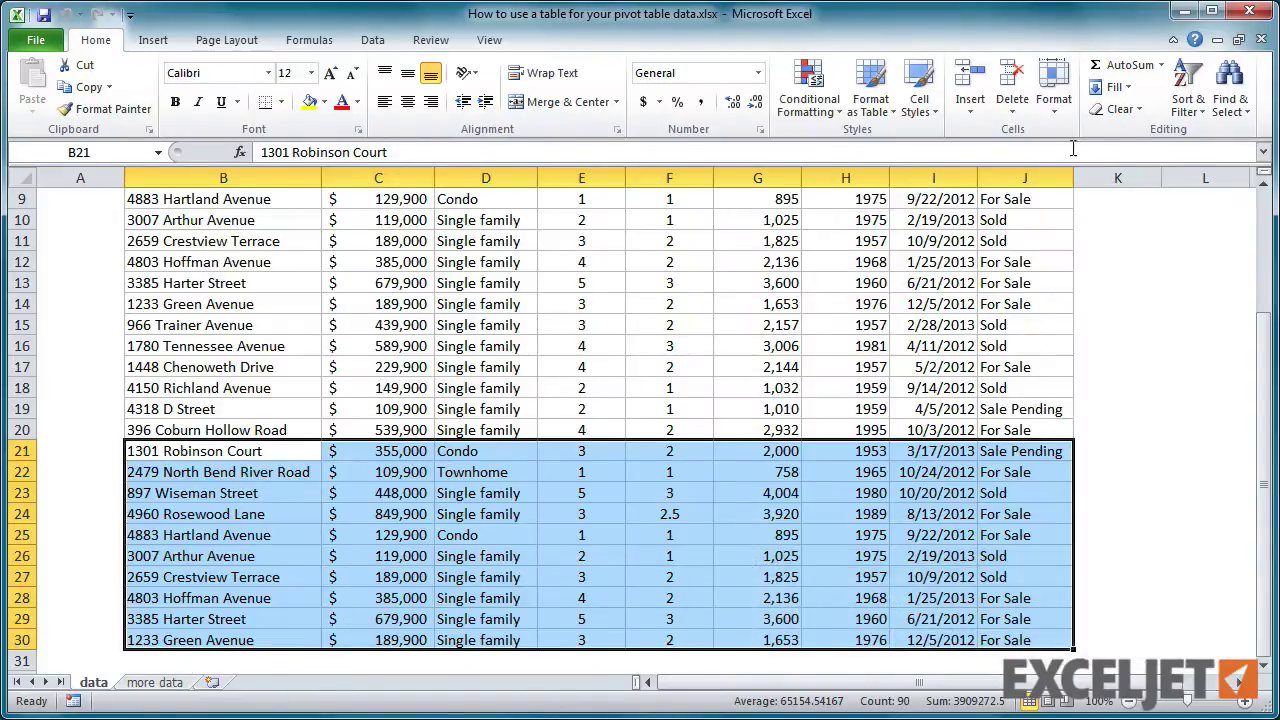
# Clear the pasted rows B21:J30 entirely and select cell B5 in the listings.
pyautogui.click(1118, 109)
pyautogui.click(1112, 128)
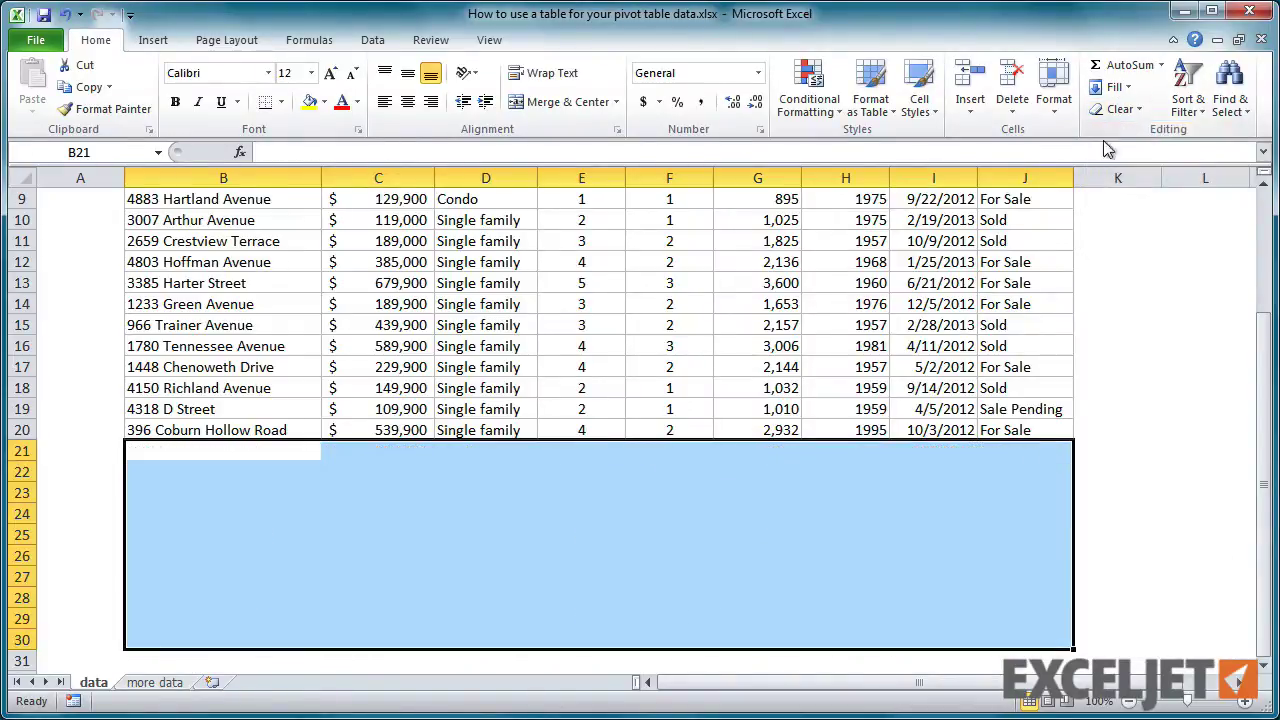
pyautogui.scroll(3, 368, 341)
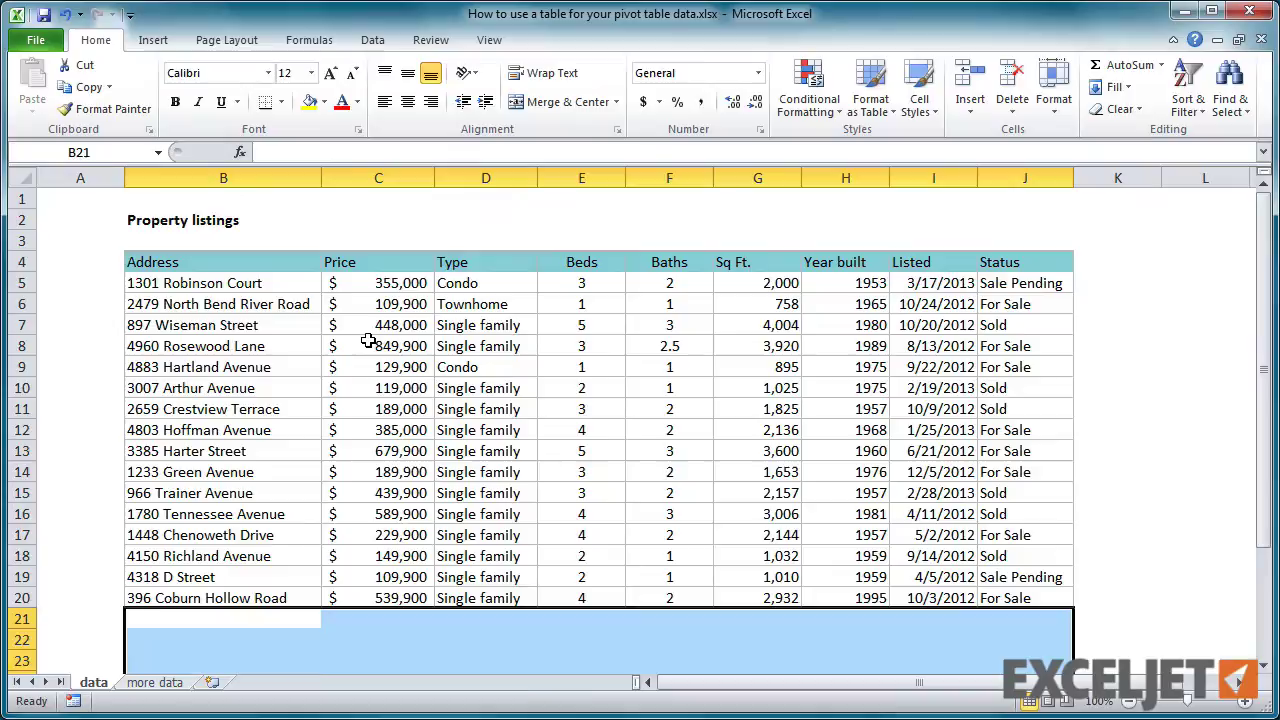
pyautogui.click(300, 285)
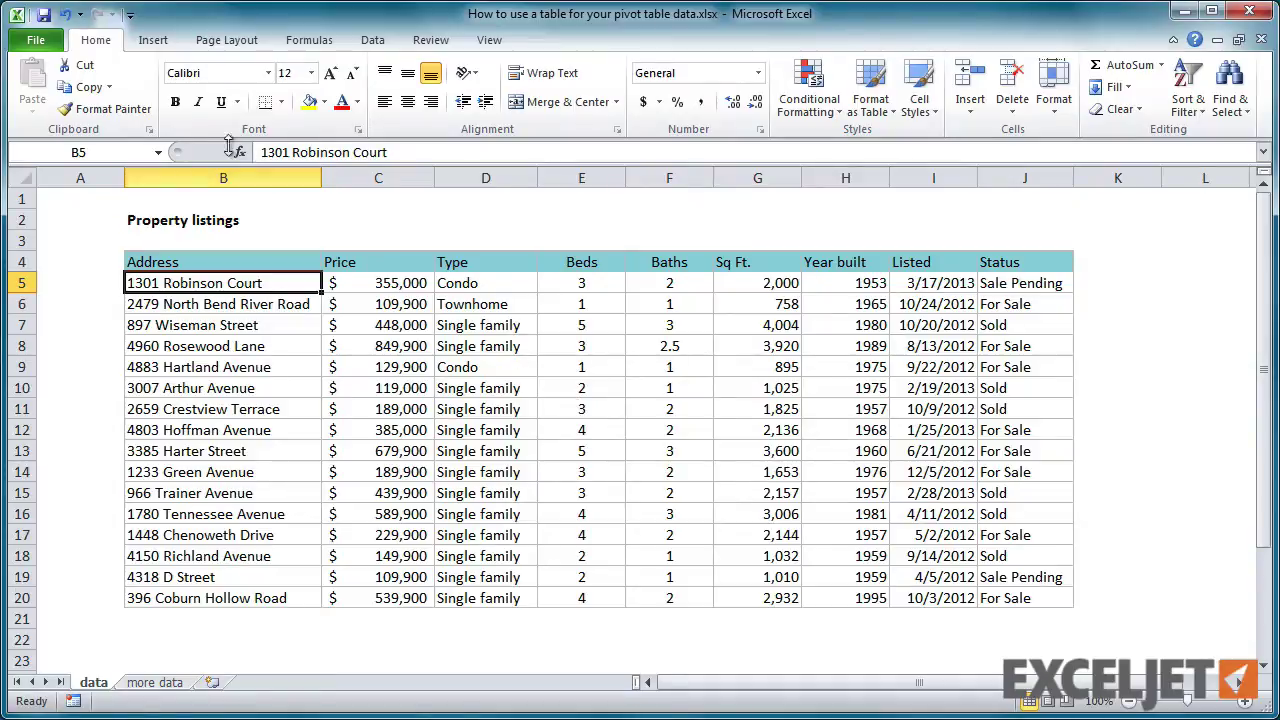
pyautogui.click(160, 44)
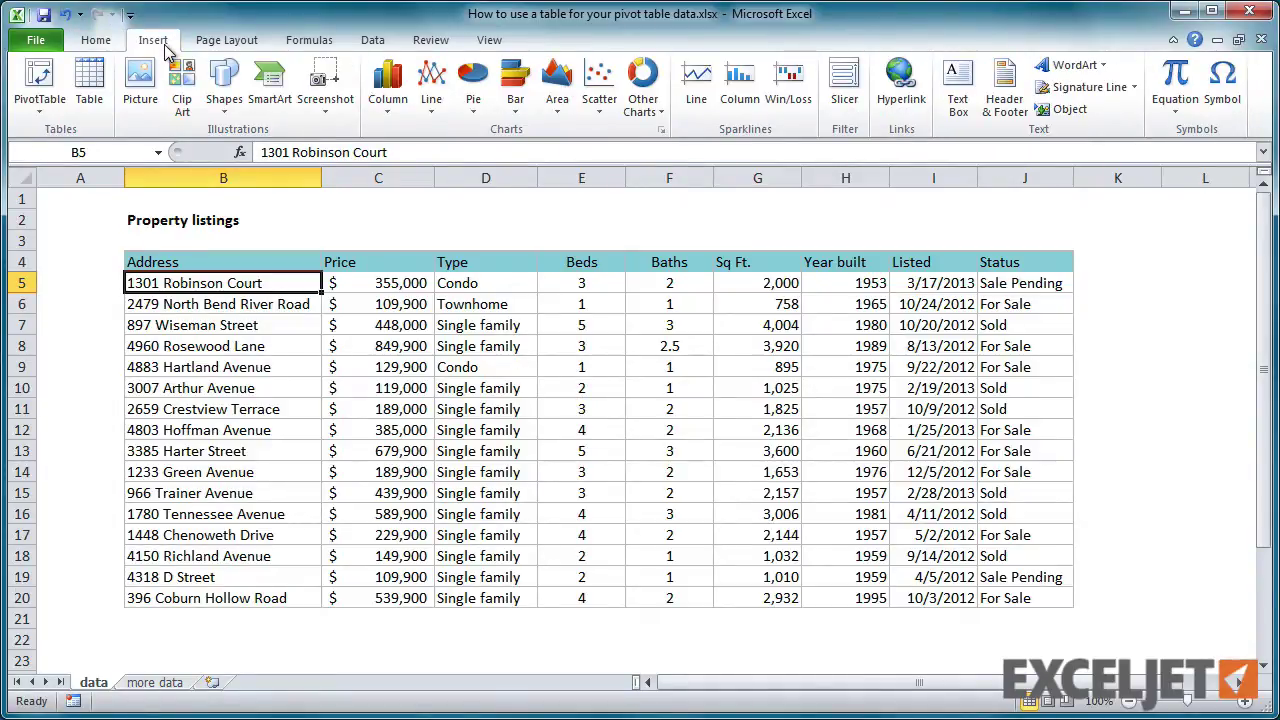
# Convert the listings to a table with the black-header Medium style, clearing old formatting.
pyautogui.click(92, 75)
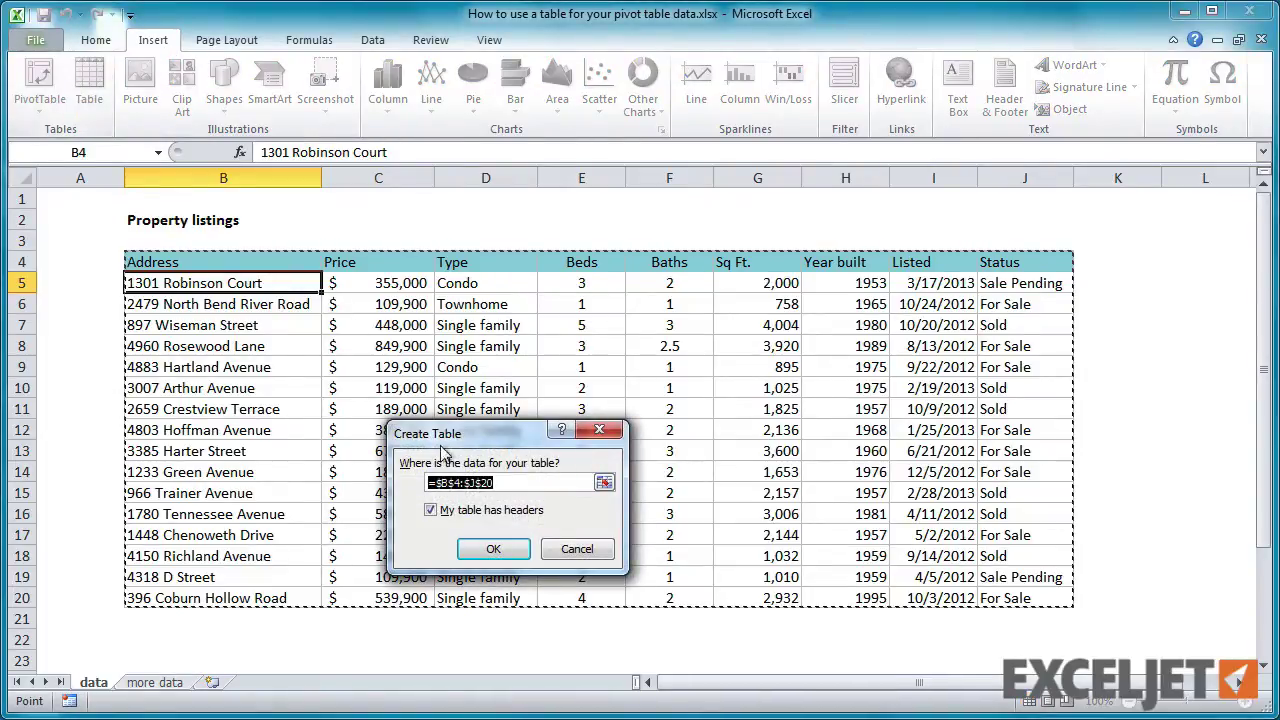
pyautogui.click(524, 559)
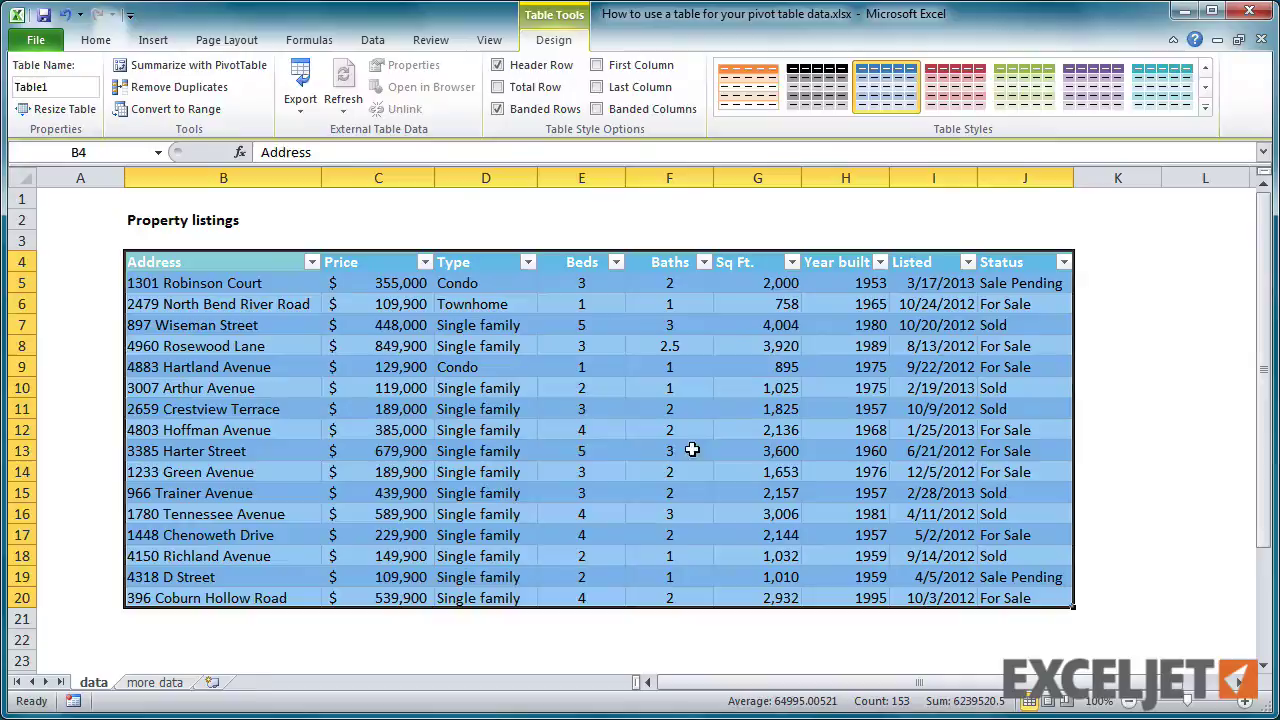
pyautogui.click(1203, 108)
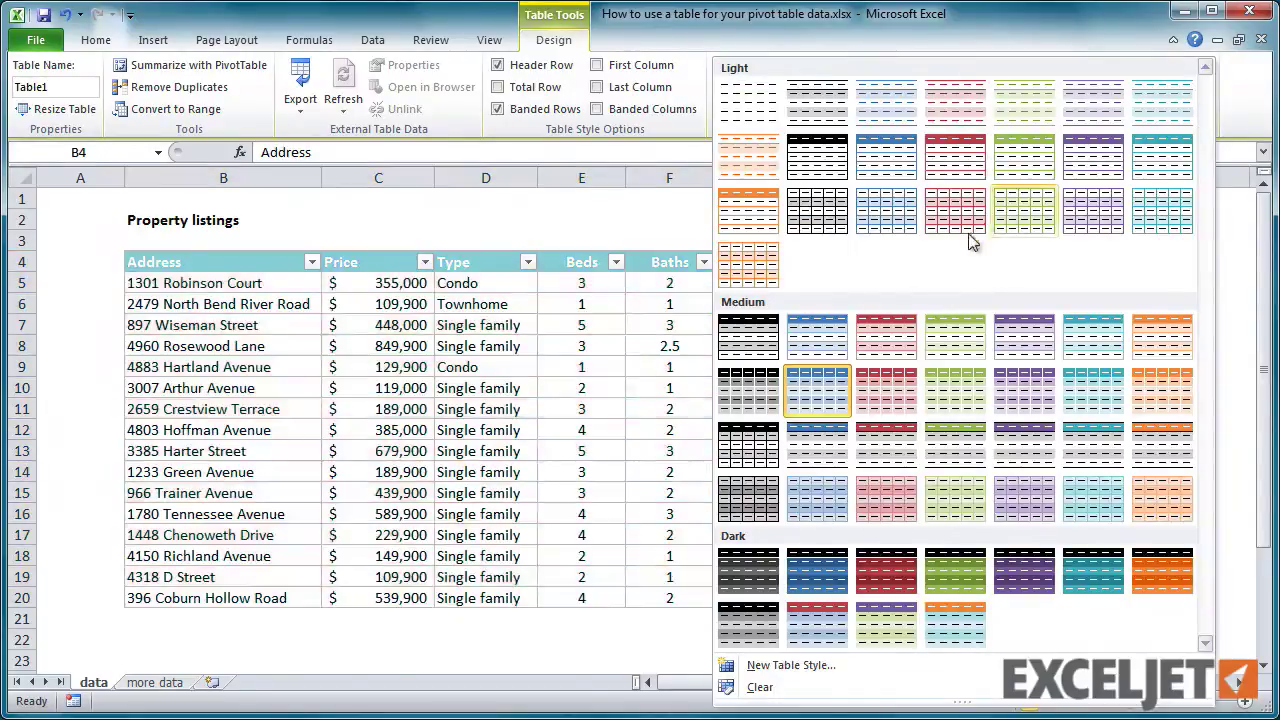
pyautogui.rightClick(732, 350)
pyautogui.click(803, 353)
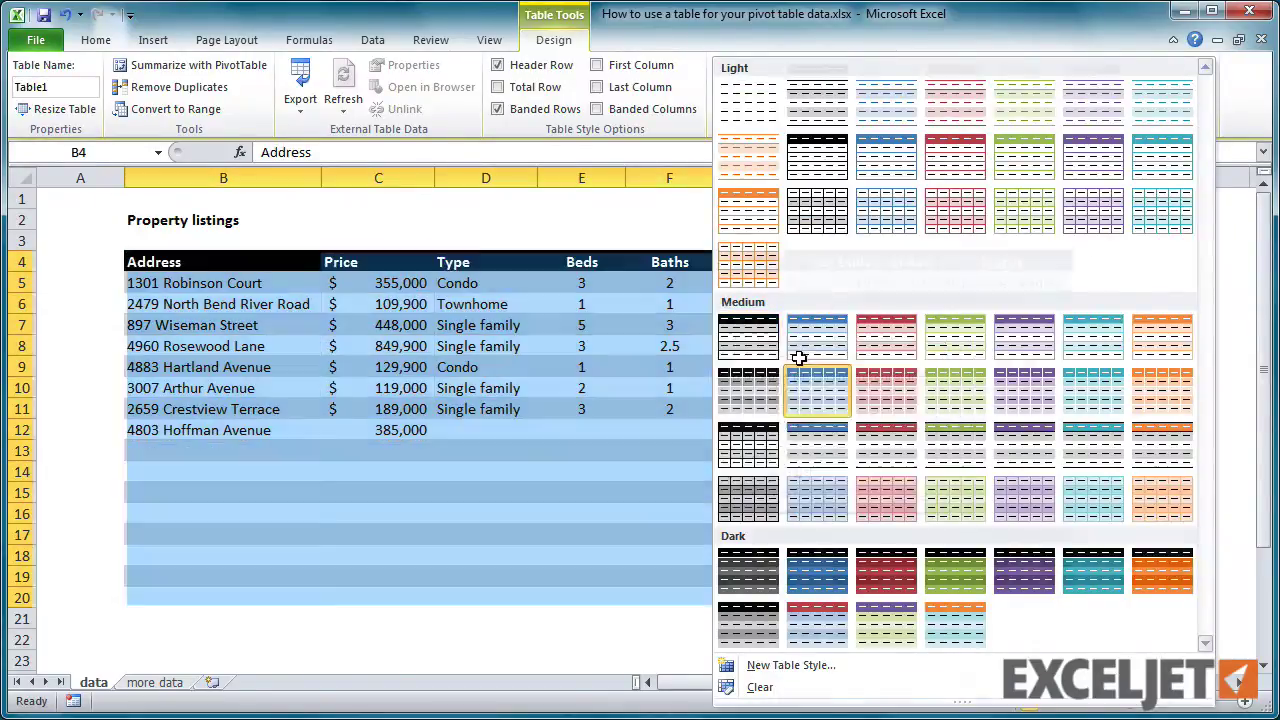
# Keep the table name Table1 and select cell H9 inside the table.
pyautogui.click(78, 87)
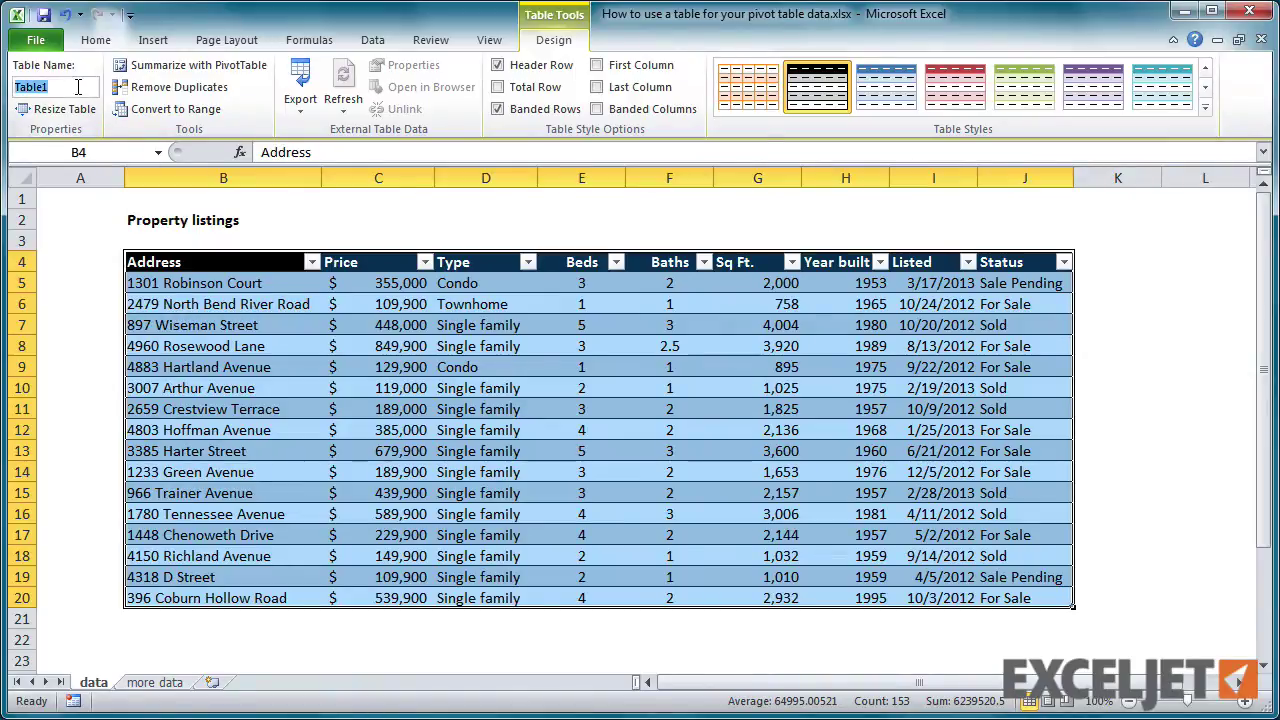
pyautogui.press('Return')
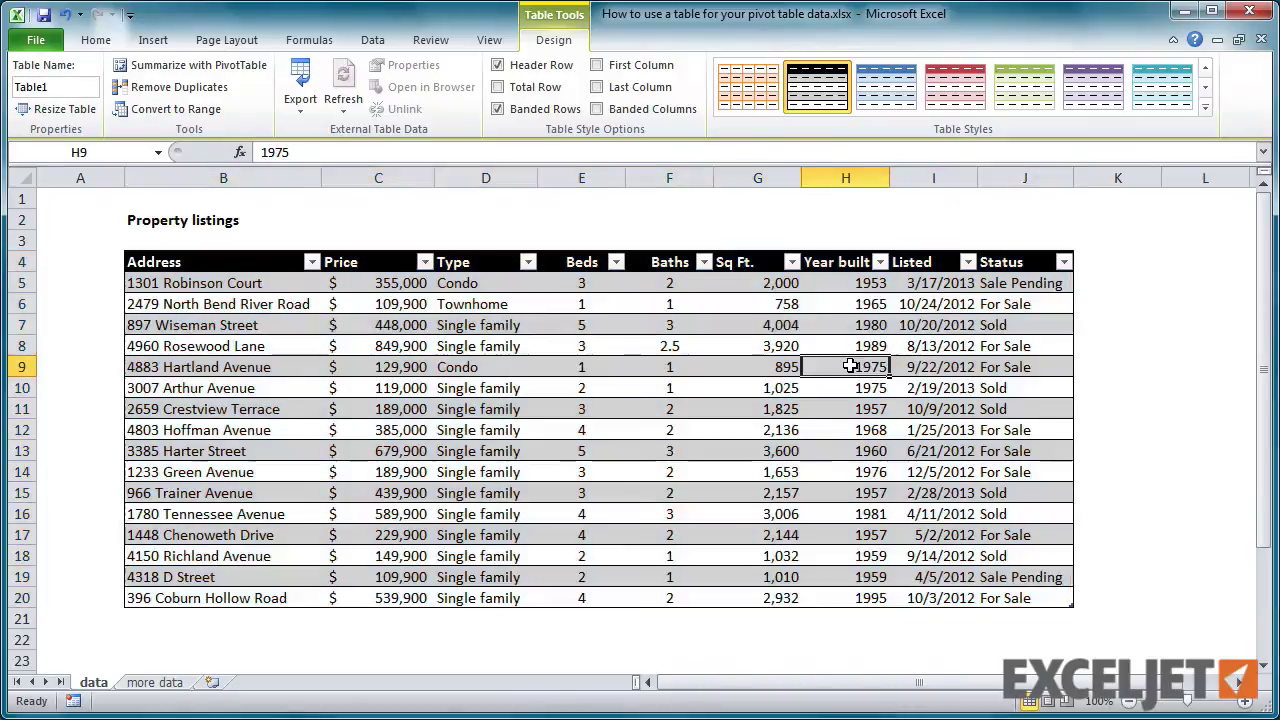
pyautogui.click(849, 366)
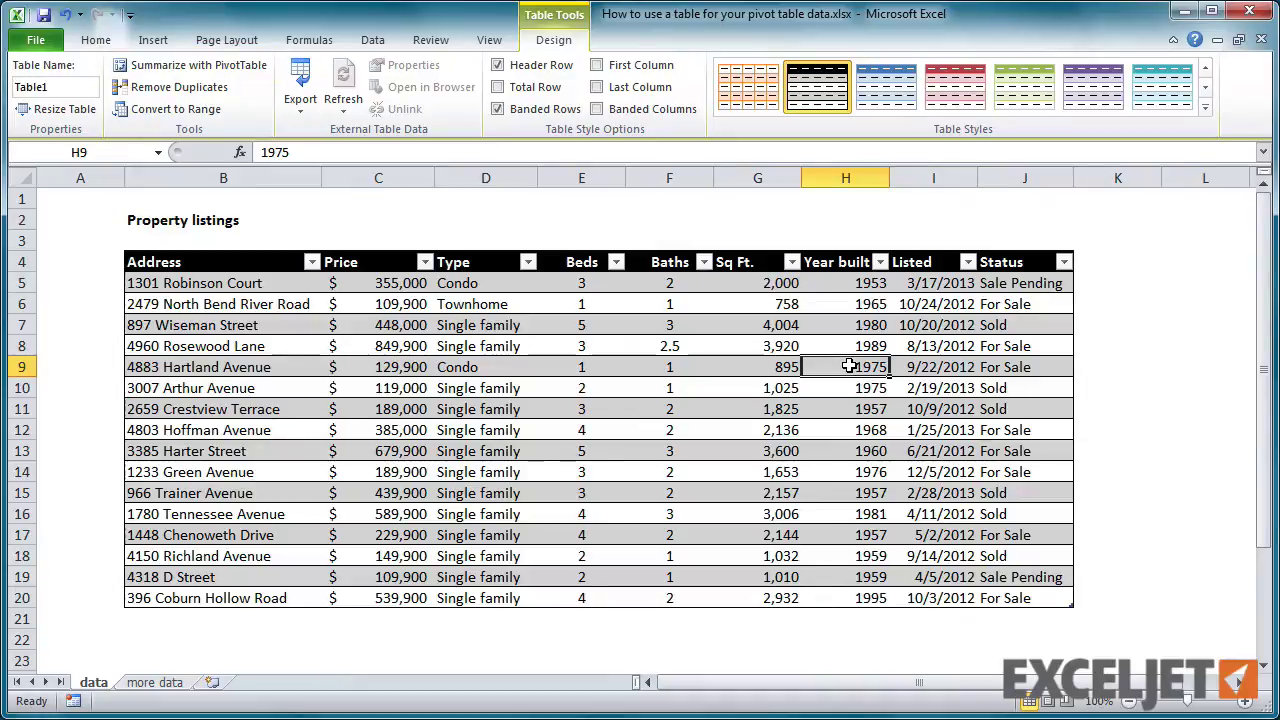
# Summarize Table1 in a PivotTable on Sheet2 counting Address by Status (8, 2, 6).
pyautogui.click(240, 70)
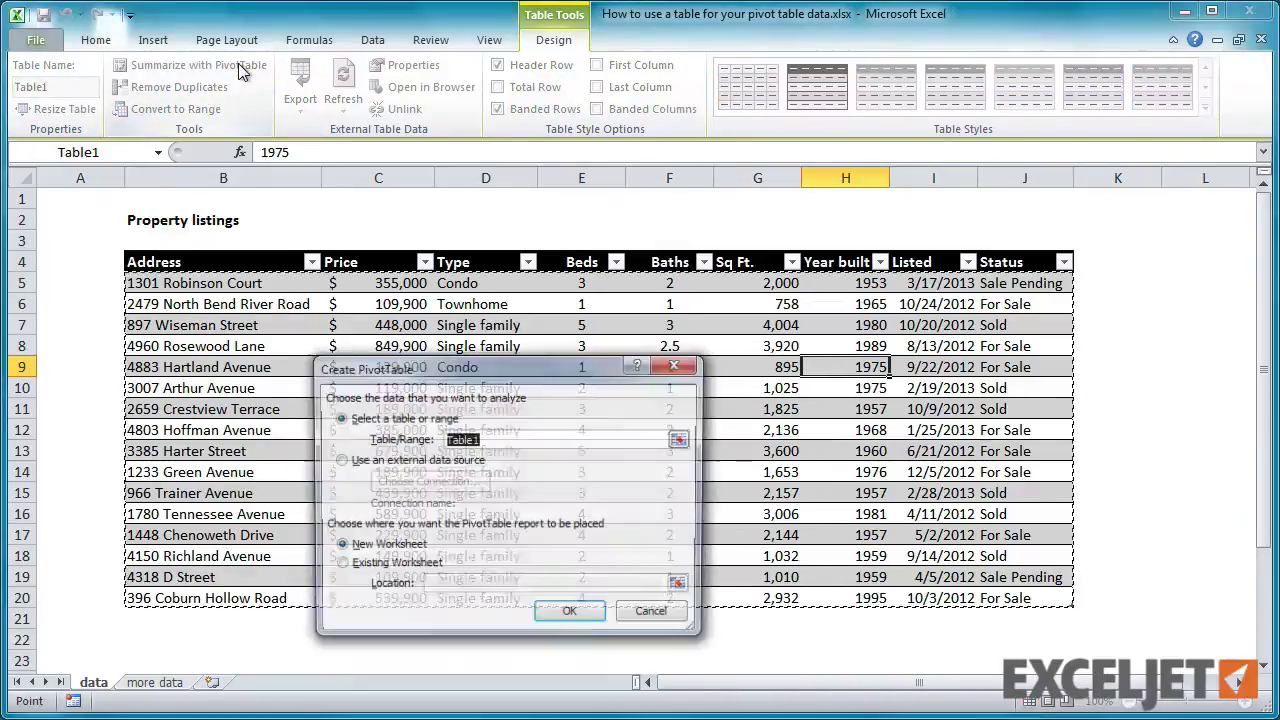
pyautogui.click(590, 614)
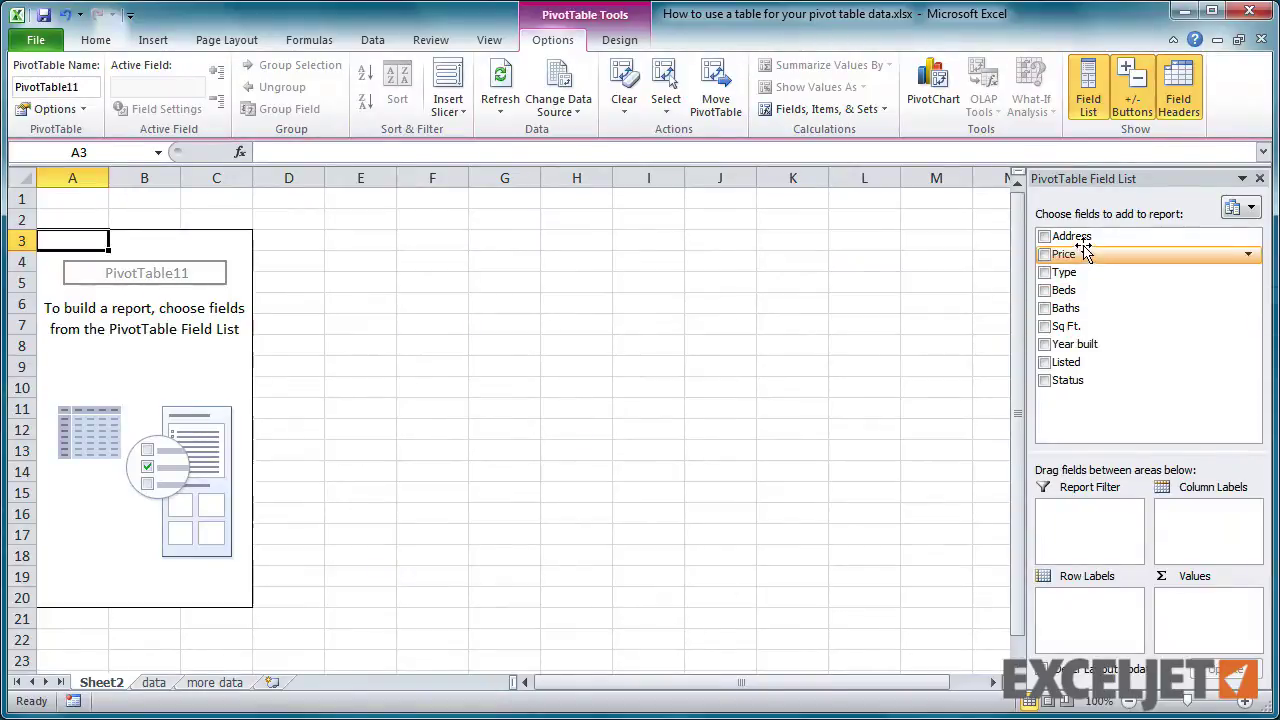
pyautogui.moveTo(1072, 237); pyautogui.dragTo(1222, 600)
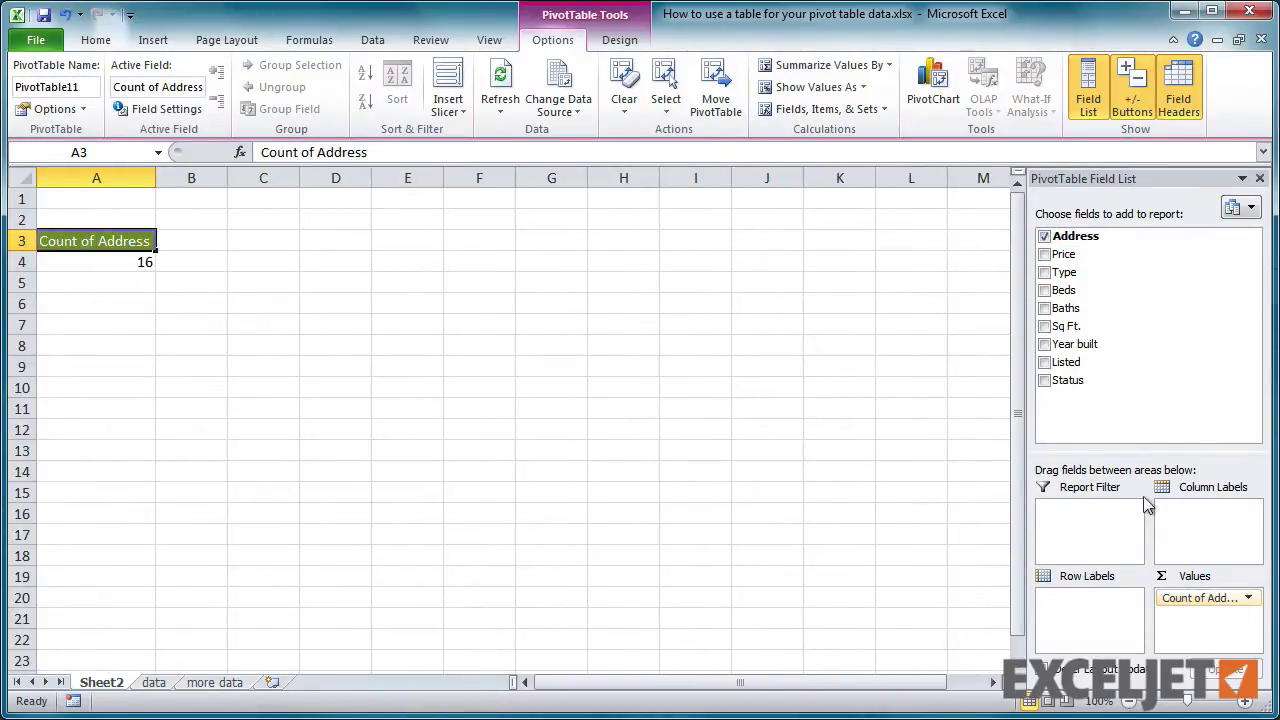
pyautogui.click(1045, 381)
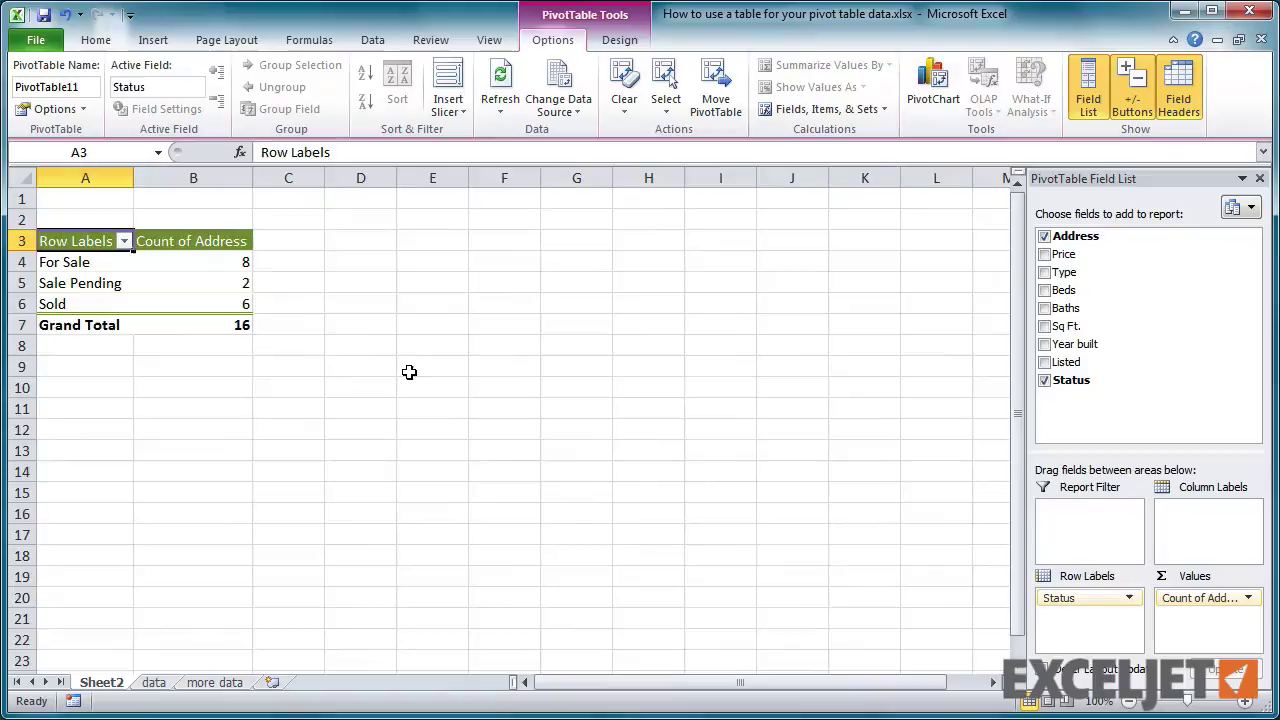
# Copy the extra listings from 'more data' and paste them at B21 below Table1.
pyautogui.click(243, 687)
pyautogui.hotkey('ctrl', 'c')
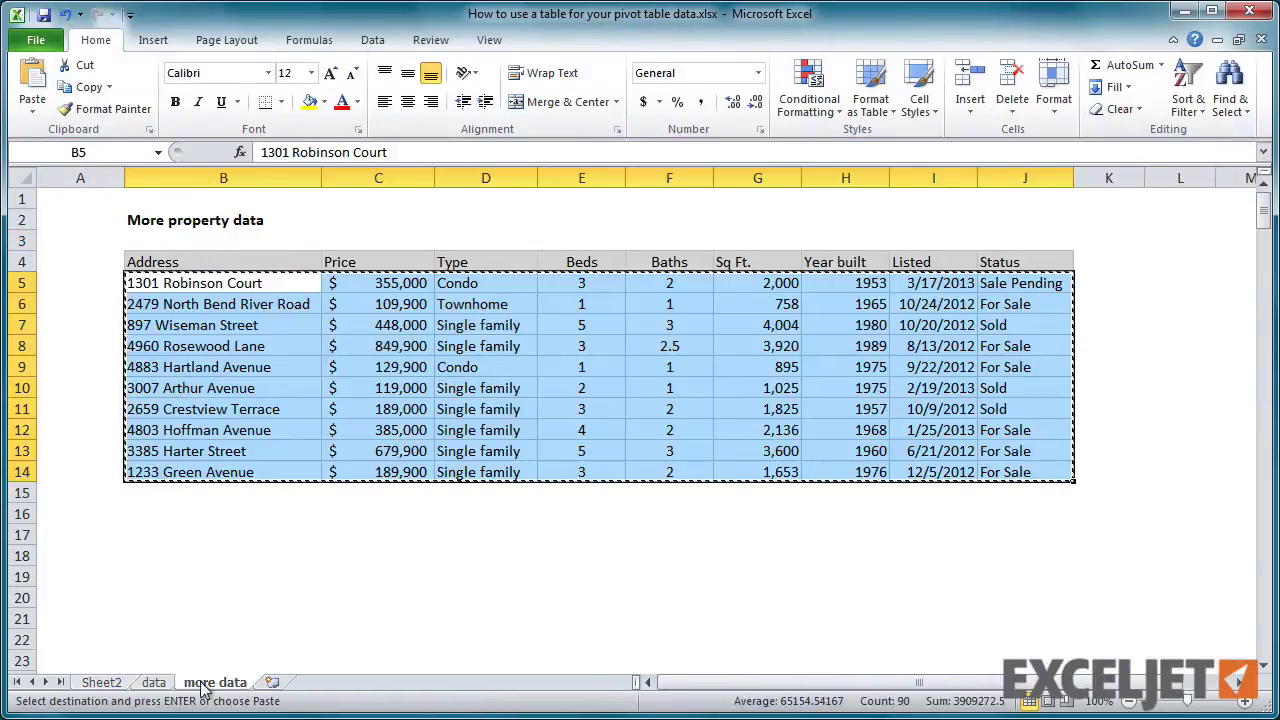
pyautogui.click(153, 682)
pyautogui.click(175, 614)
pyautogui.hotkey('ctrl', 'v')
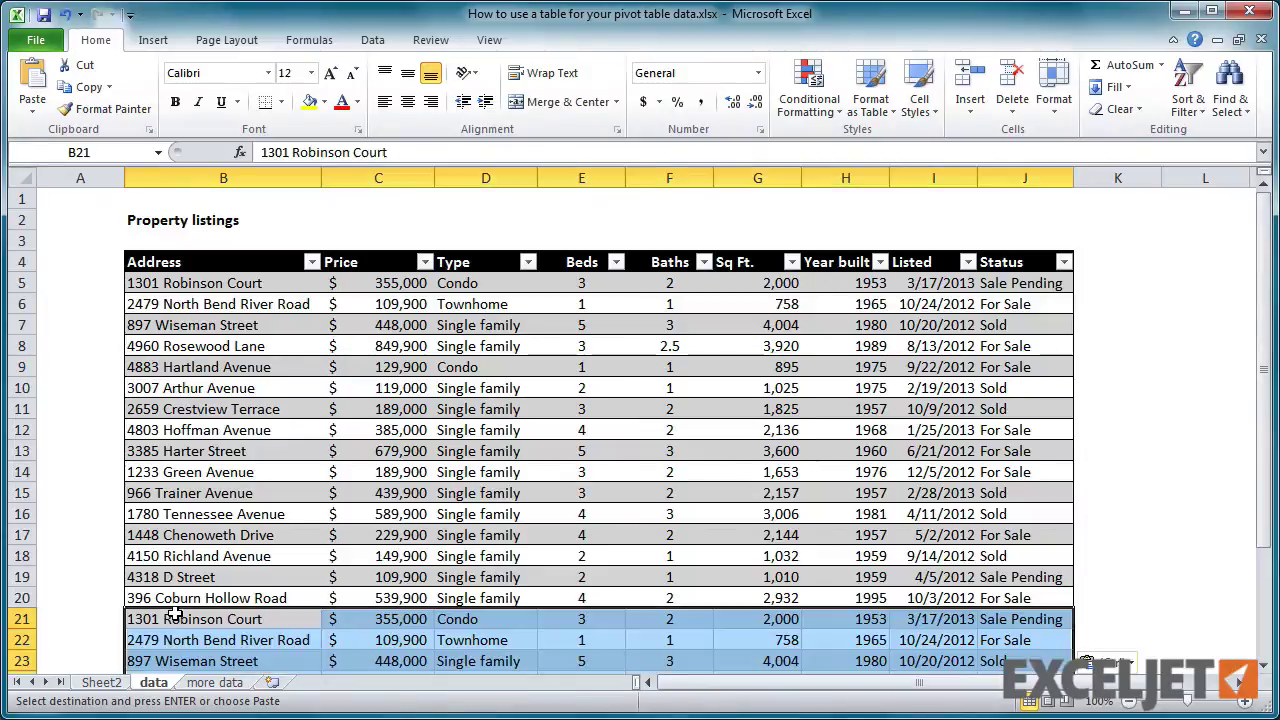
# Refresh the Sheet2 PivotTable to total 26 (14, 3, 9), then return to the data sheet.
pyautogui.click(120, 682)
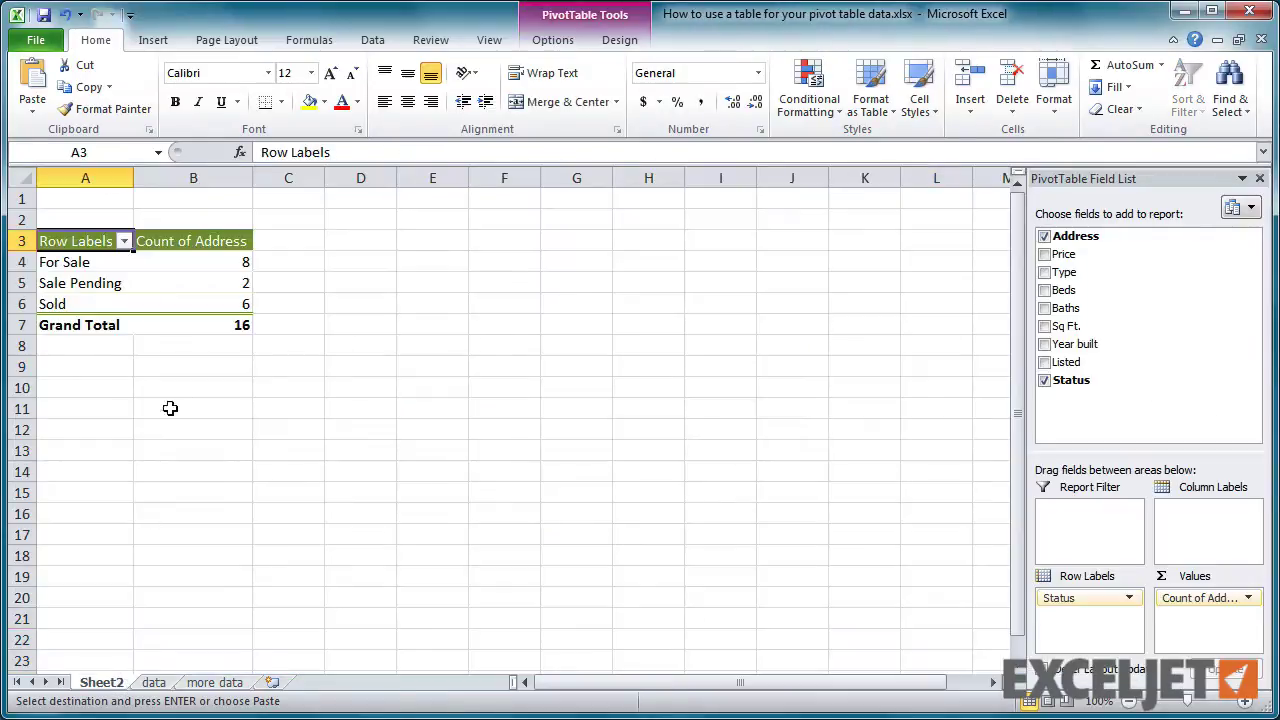
pyautogui.rightClick(214, 283)
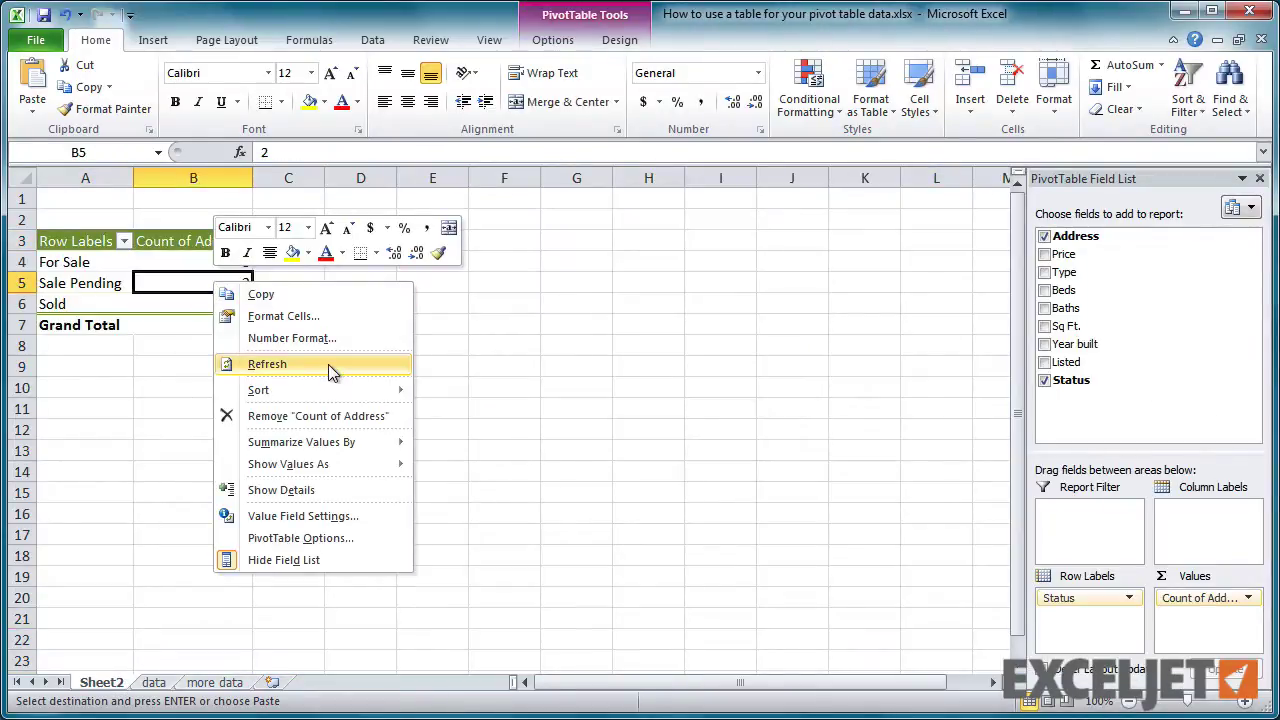
pyautogui.click(329, 365)
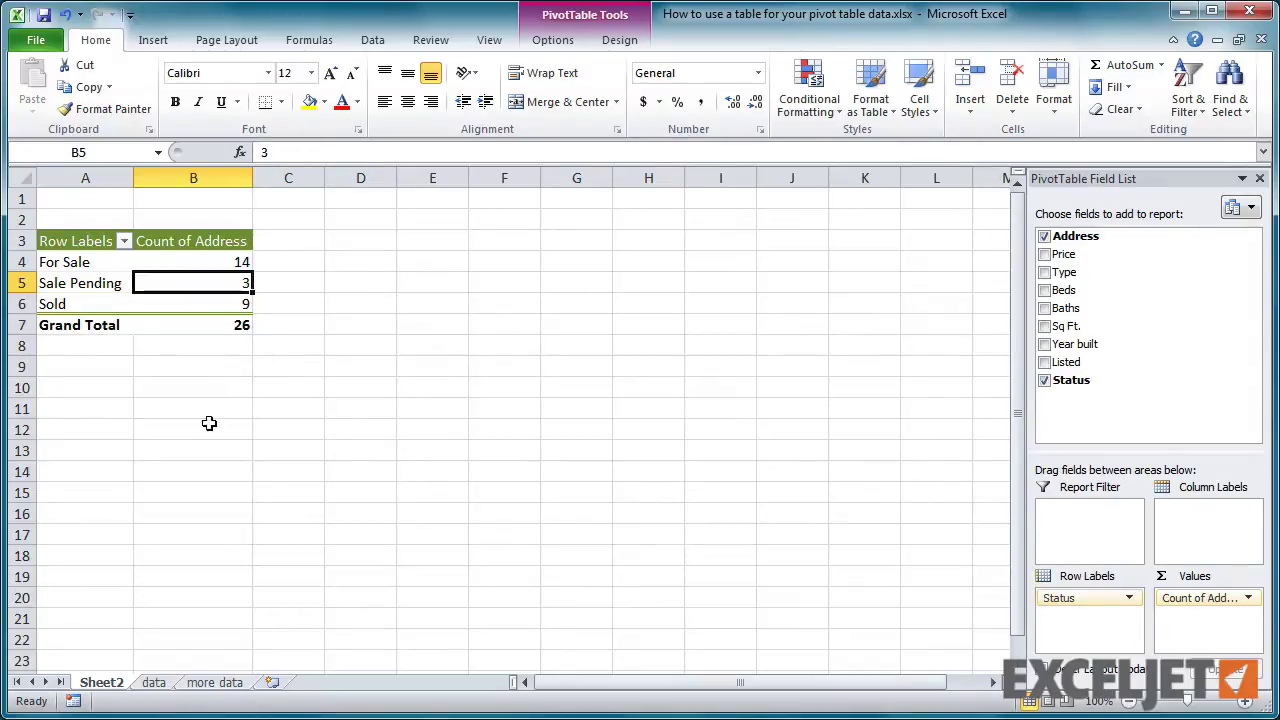
pyautogui.click(160, 682)
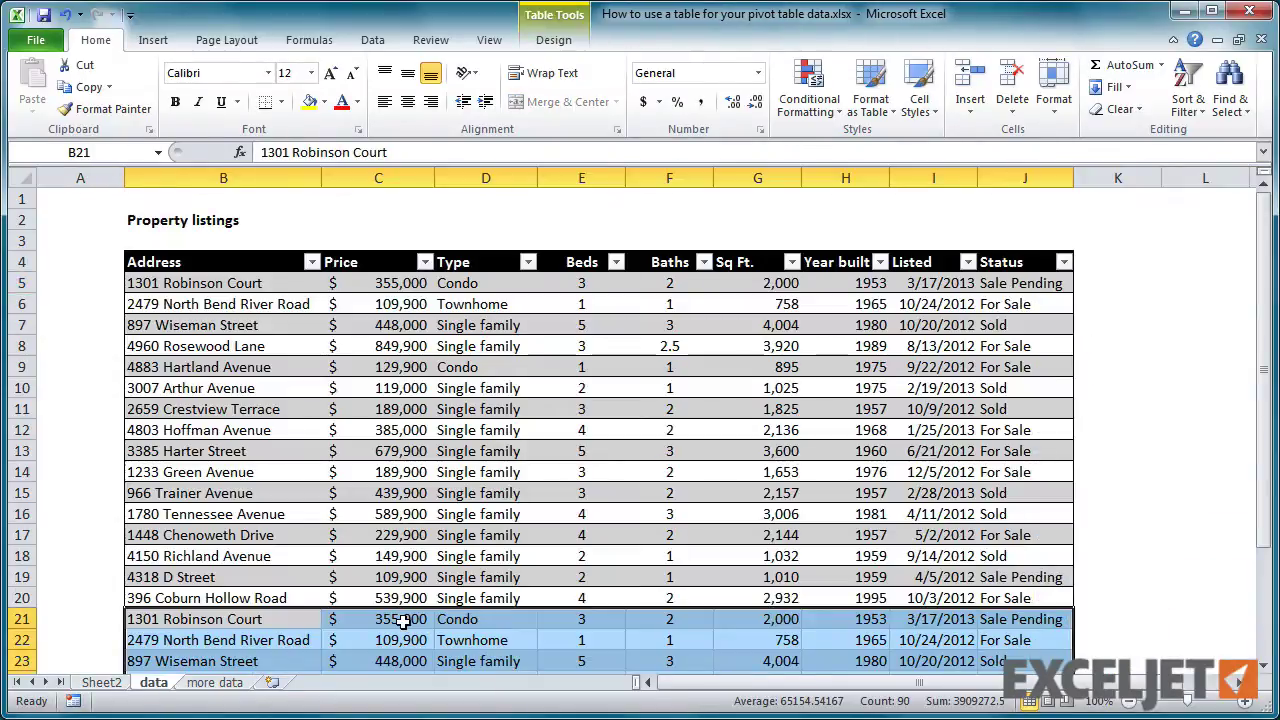
# Enter 'New field' in K4 to extend Table1 to column K, then show Sheet2 again.
pyautogui.click(1103, 262)
pyautogui.write('New field')
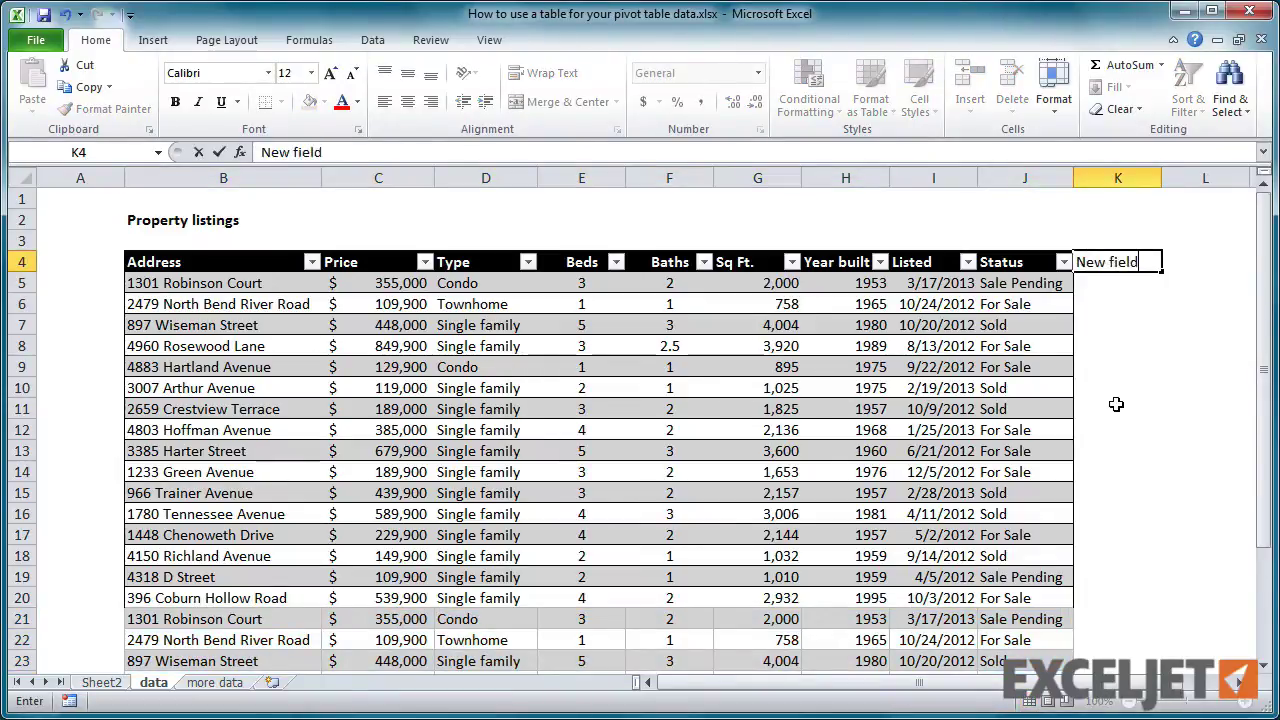
pyautogui.press('Return')
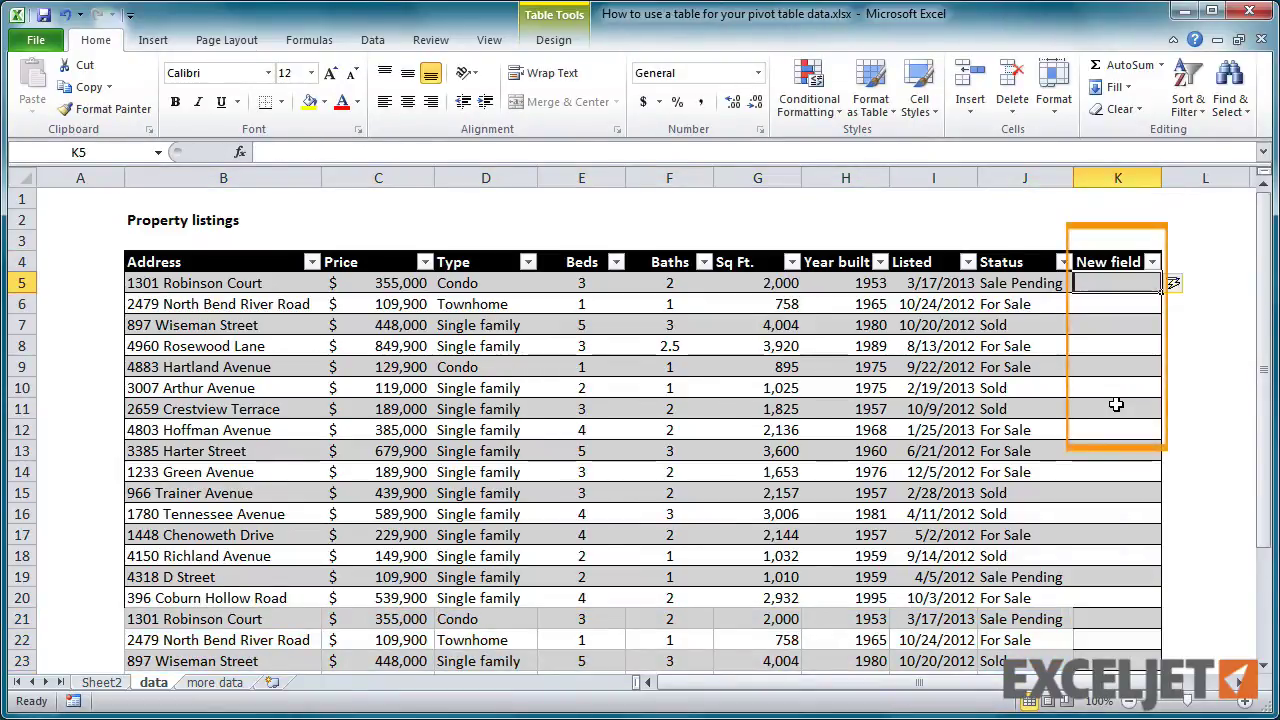
pyautogui.click(106, 683)
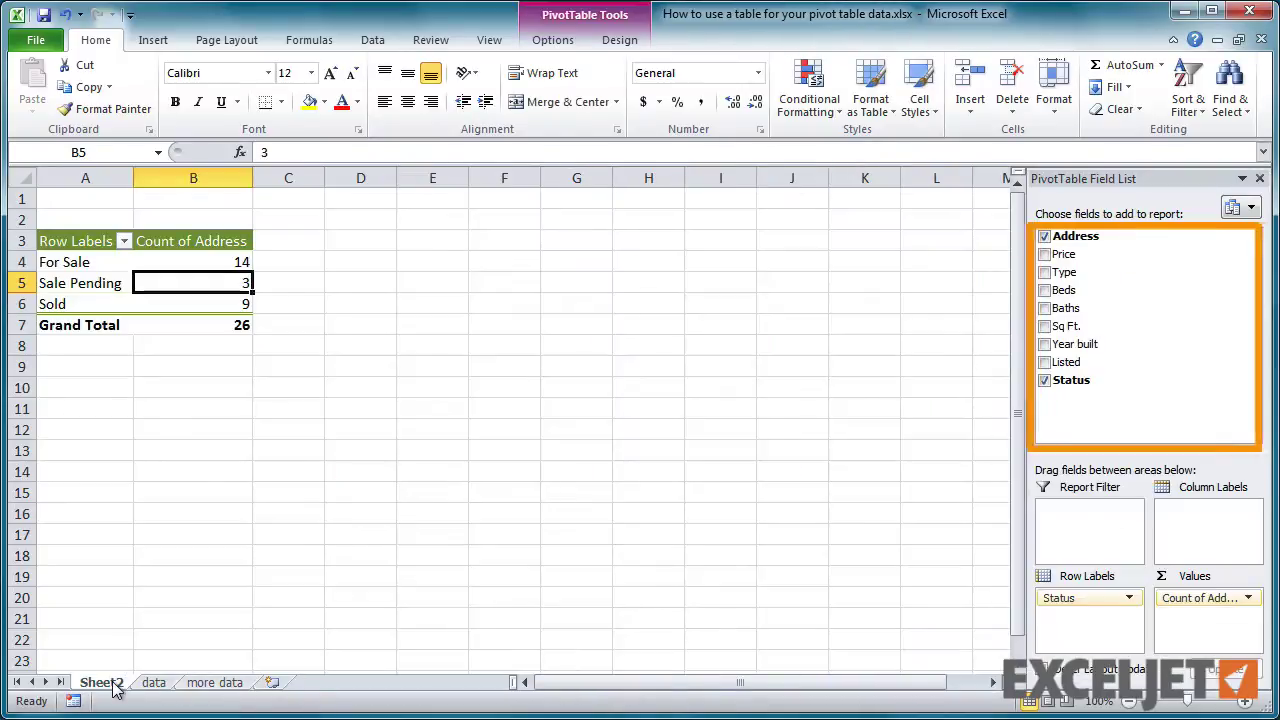